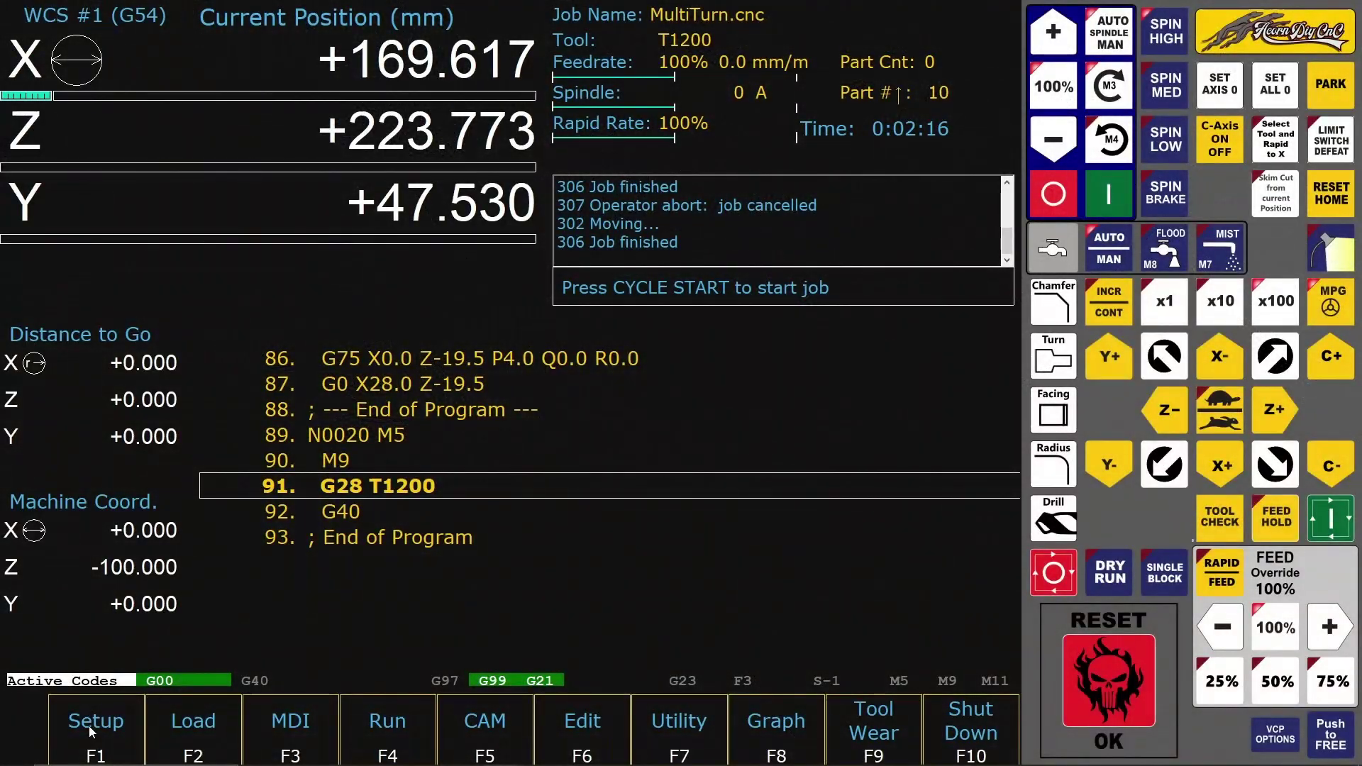
Go to the machine Setup screen with MultiTurn.cnc loaded.
click(90, 725)
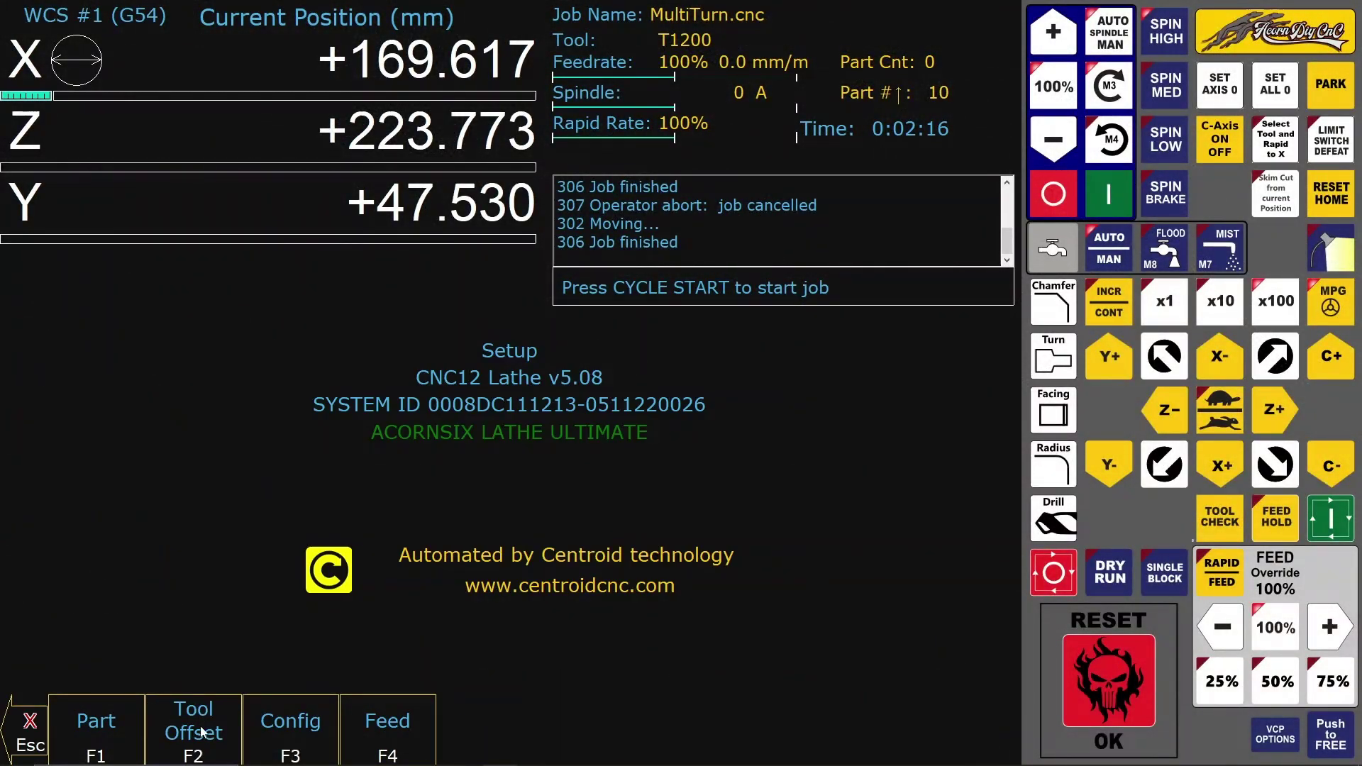
Review T06's orientation, nose radius, vector, spindle direction and MultiTurn16 description, then save the tool library.
click(195, 727)
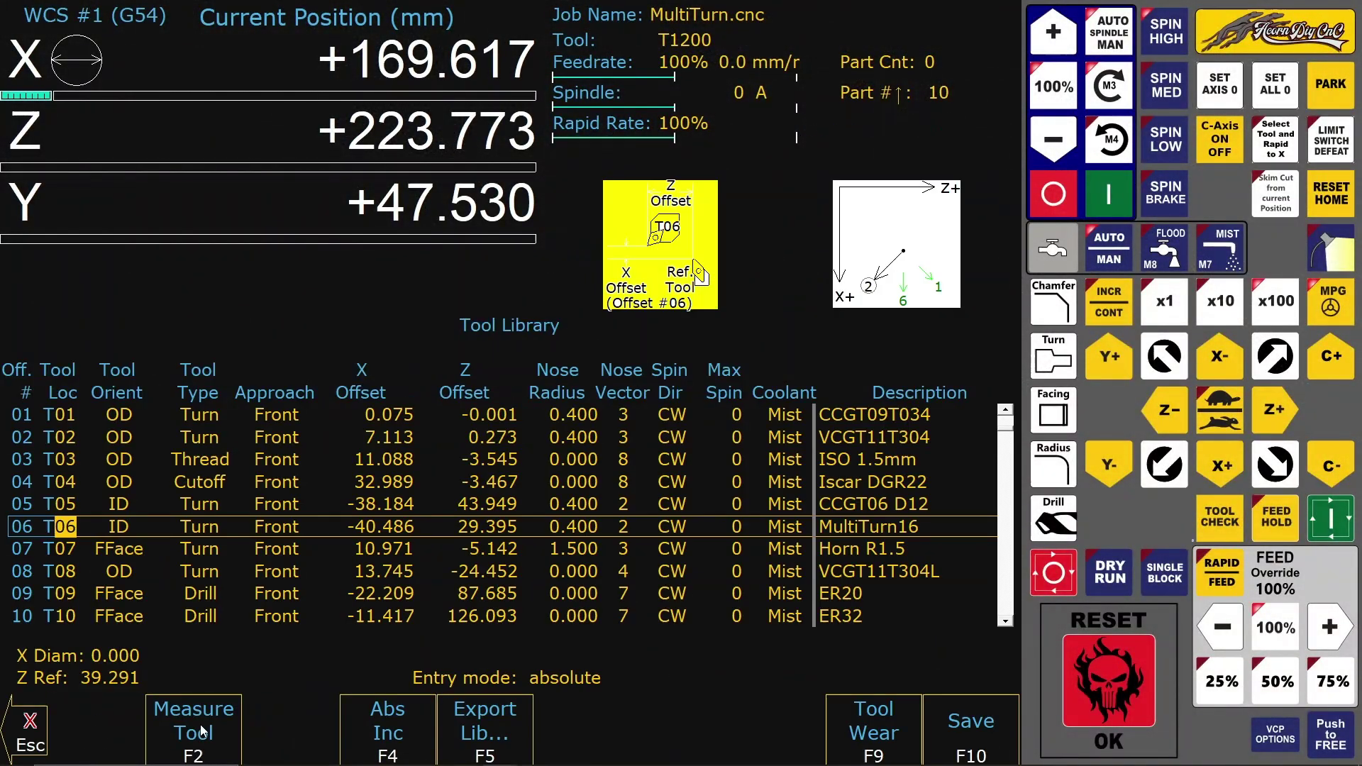
click(119, 533)
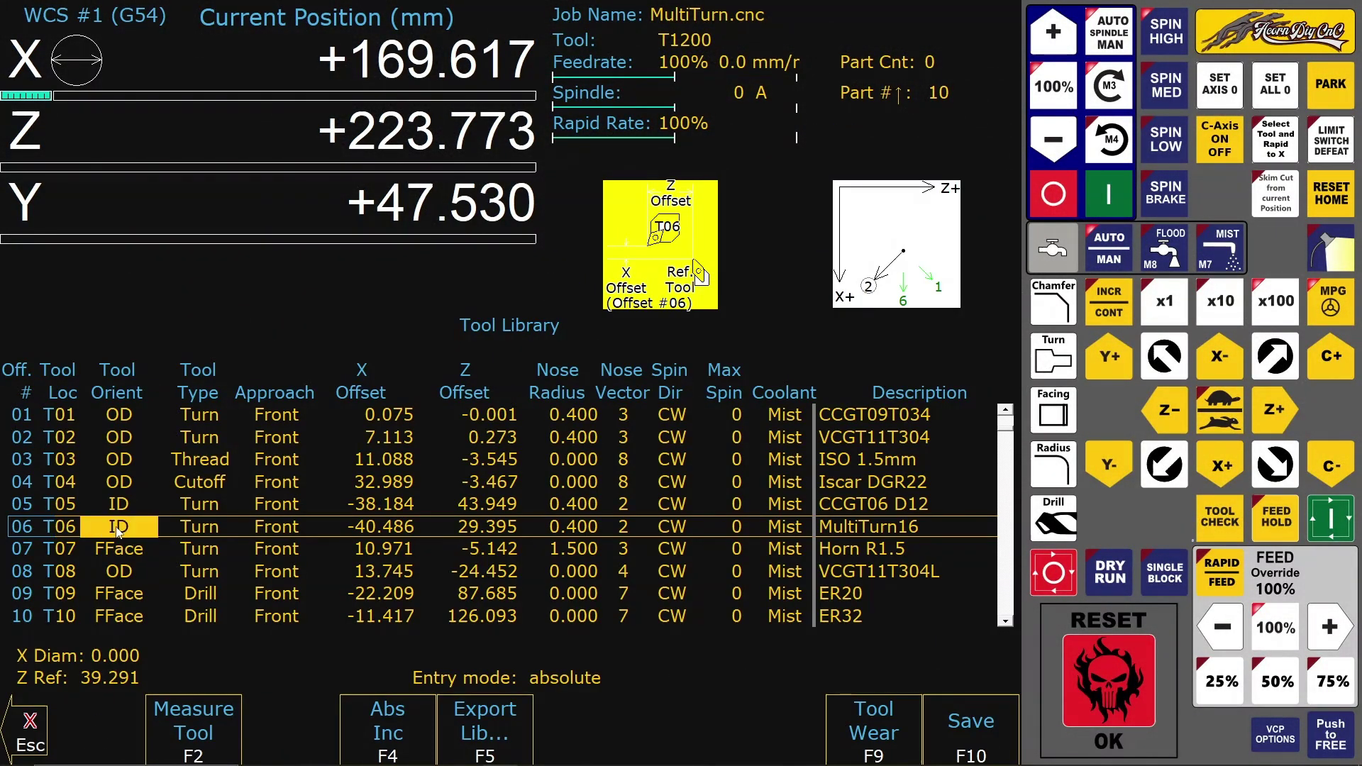
click(64, 532)
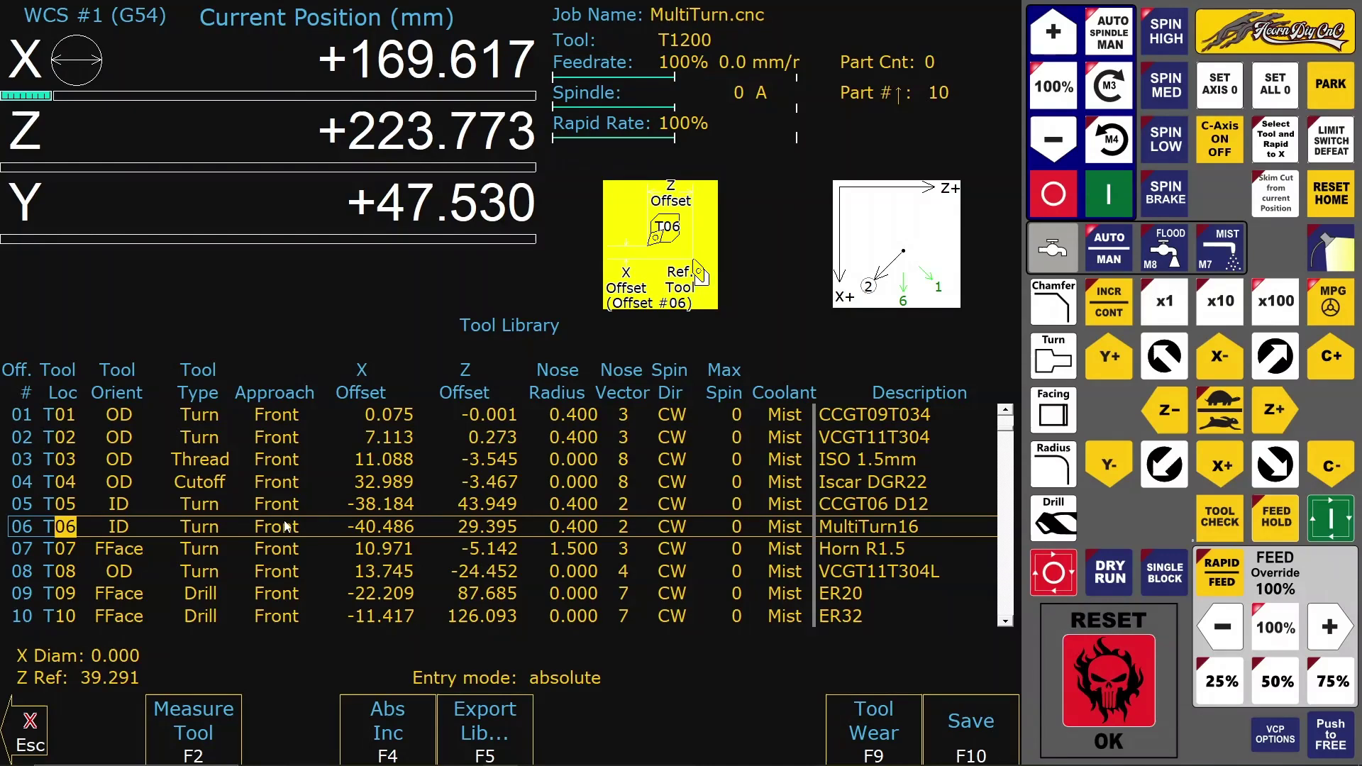
click(574, 530)
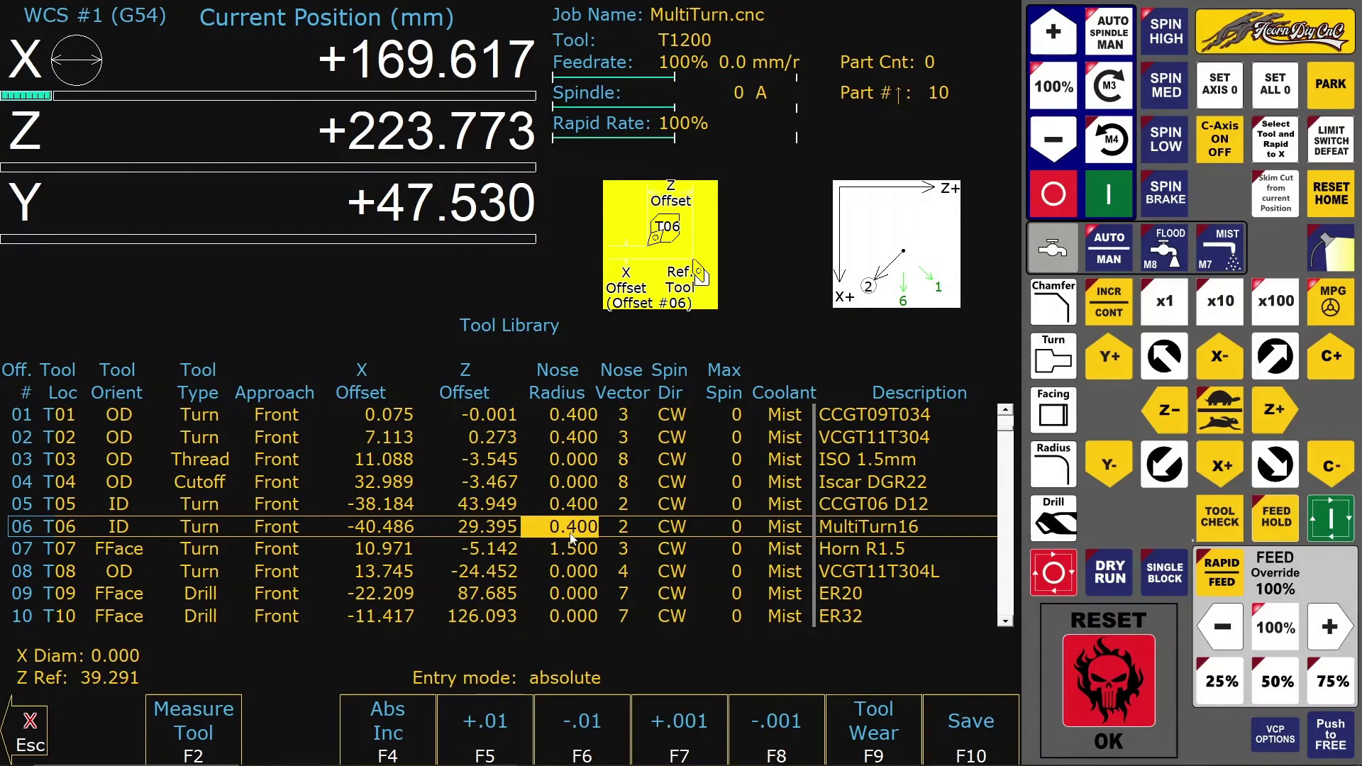
click(626, 527)
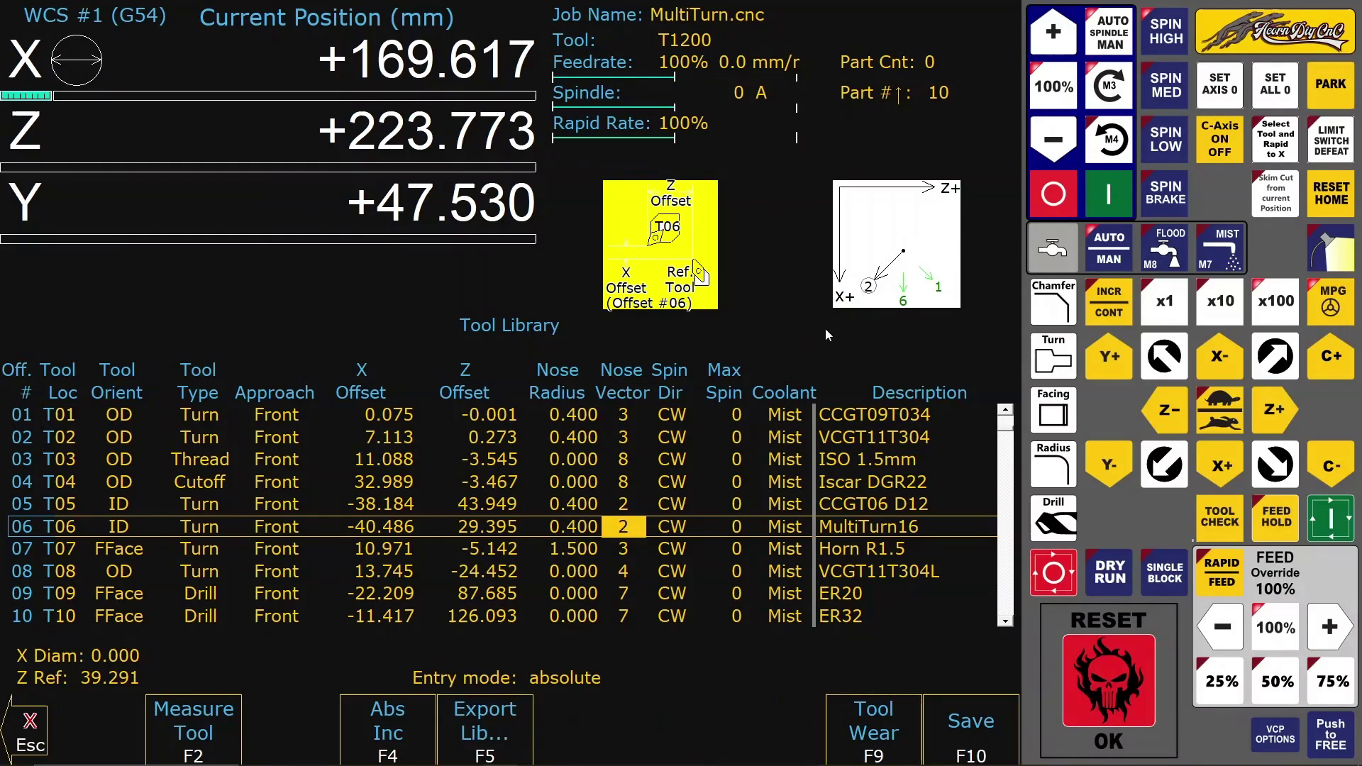
click(680, 528)
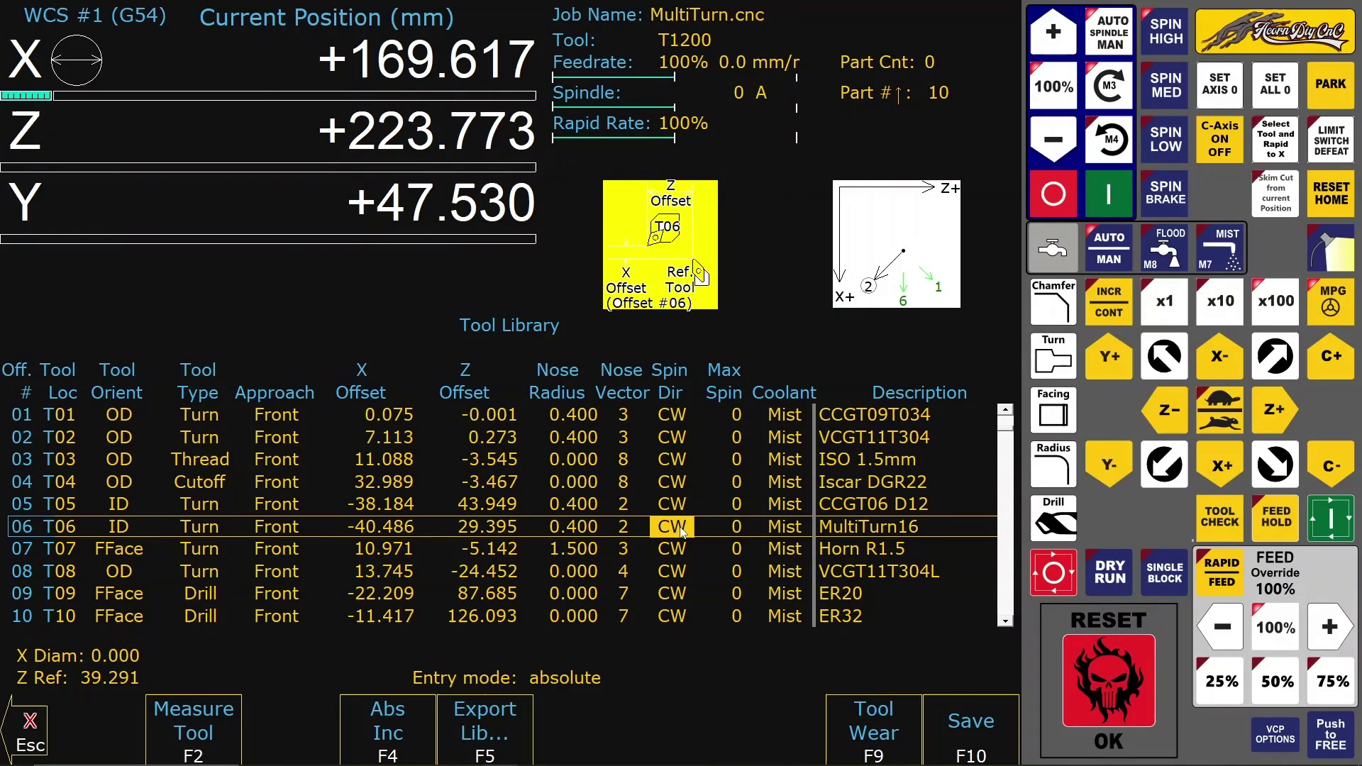
click(835, 527)
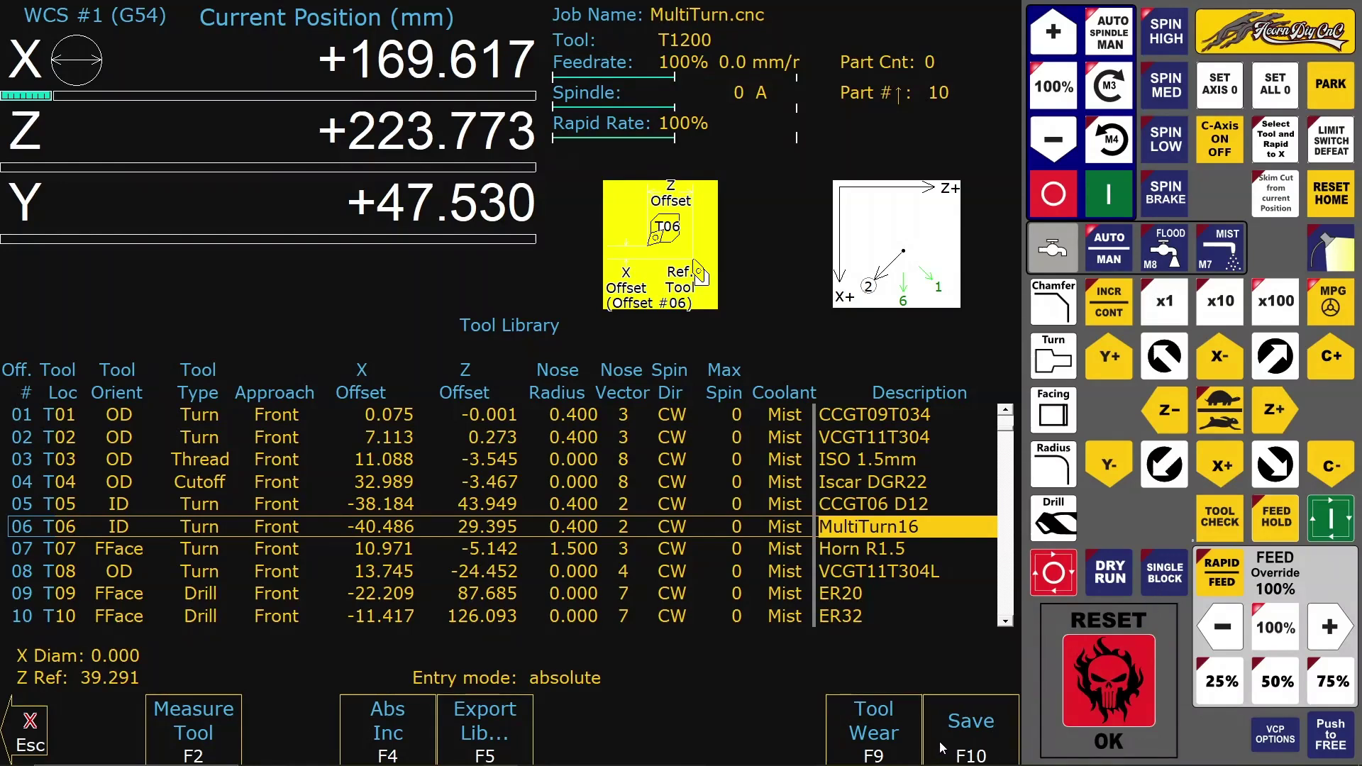
click(964, 731)
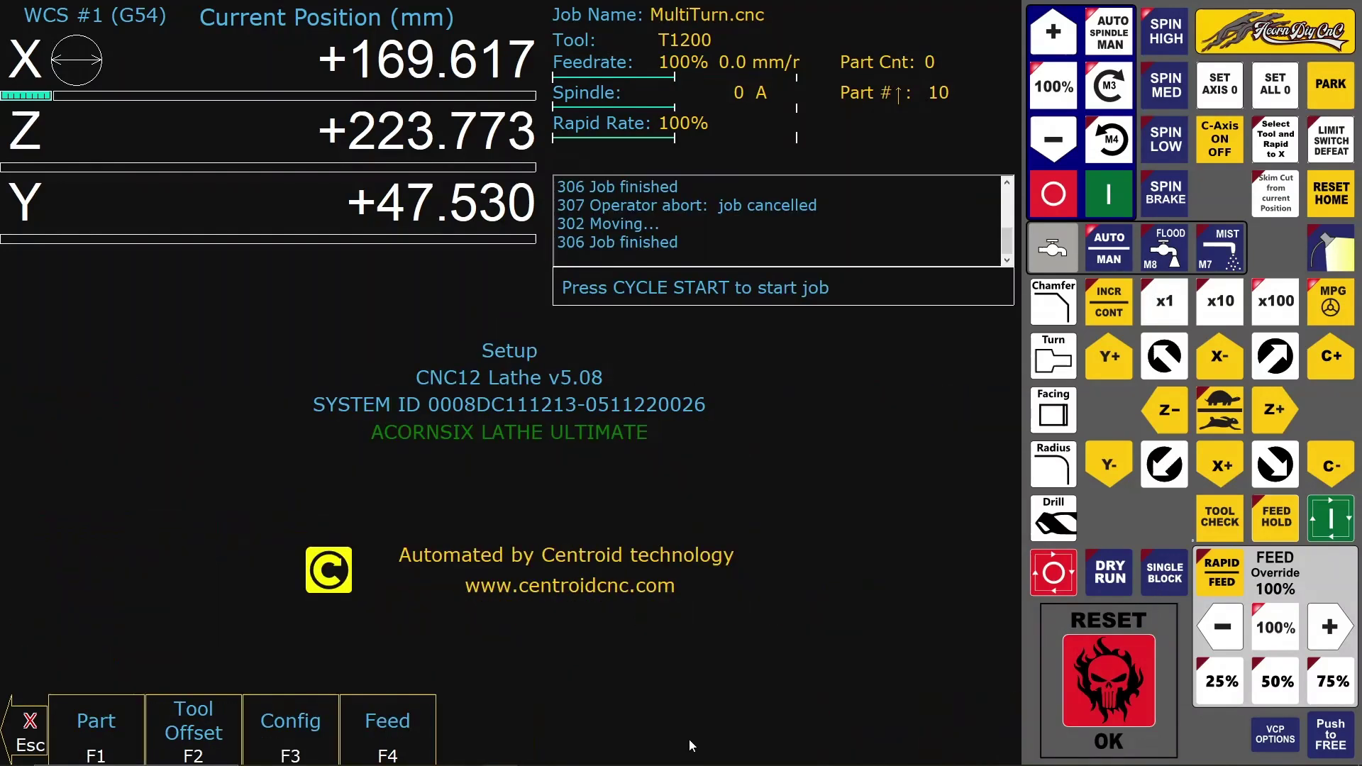
Leave Setup, launch Intercon Lathe with MultiTurn.lth, and open the 0002 Bore operation.
click(70, 715)
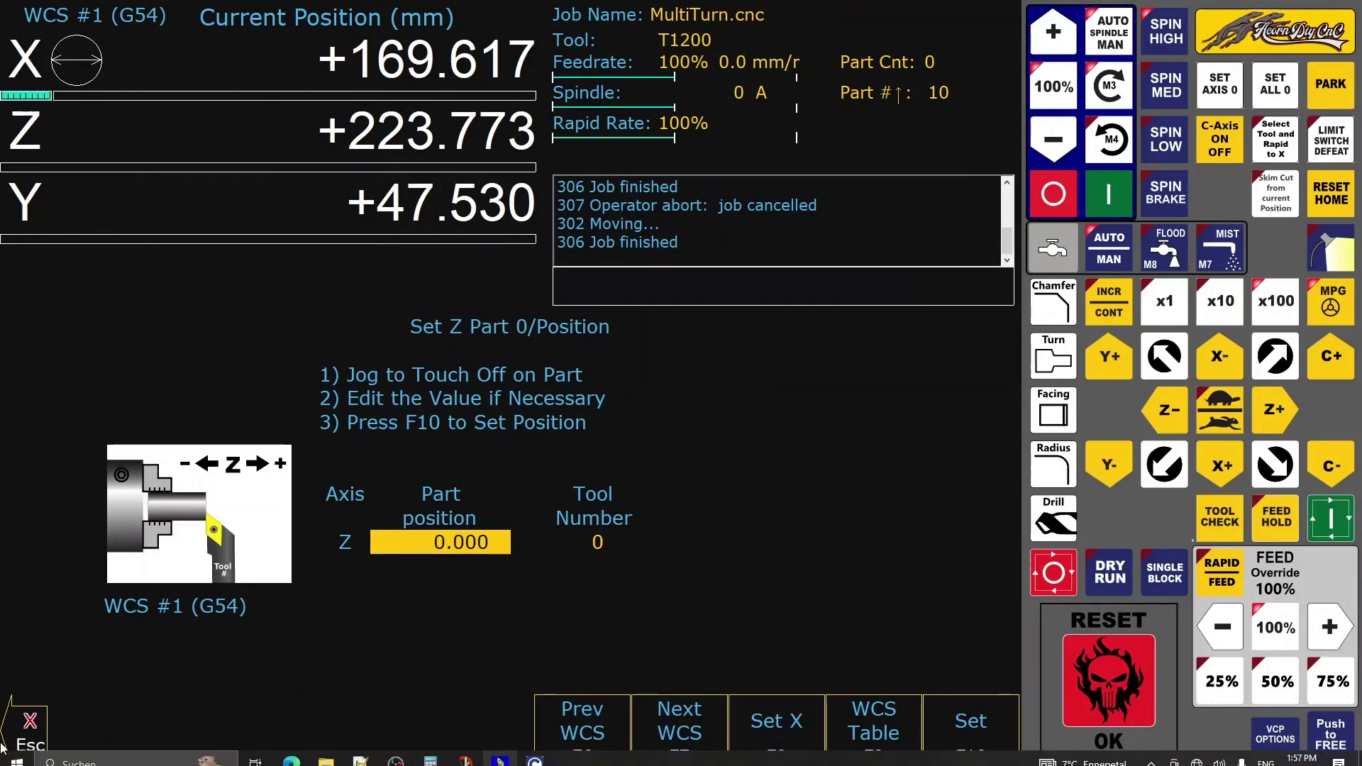
key(Escape)
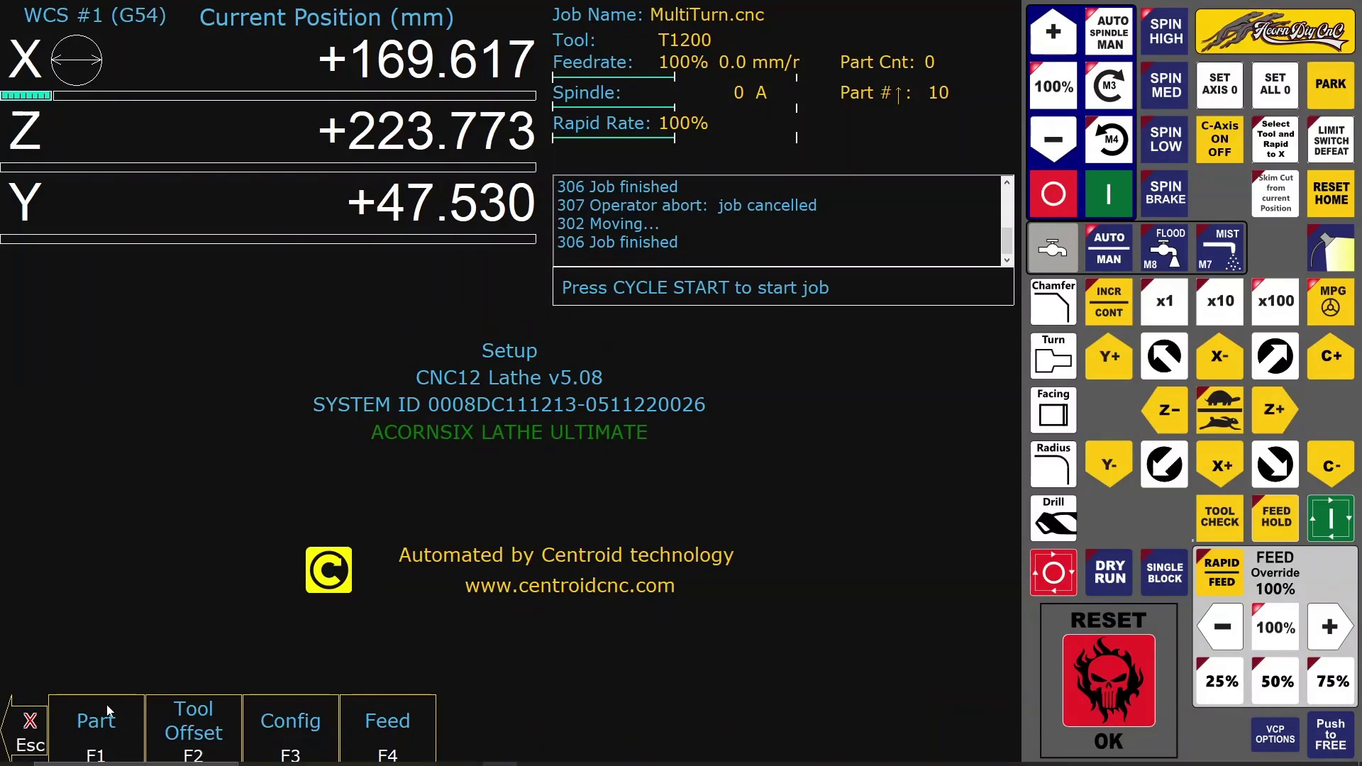
click(41, 736)
click(485, 728)
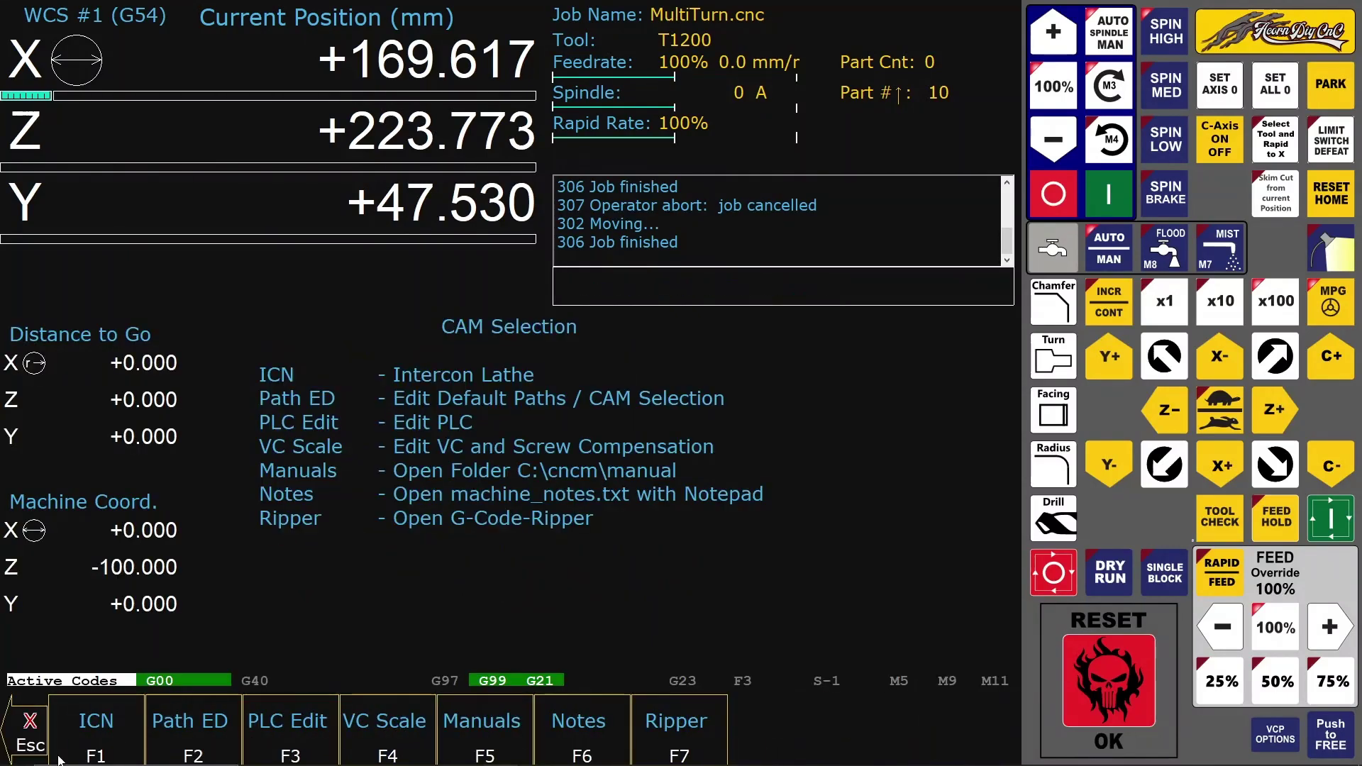
click(83, 732)
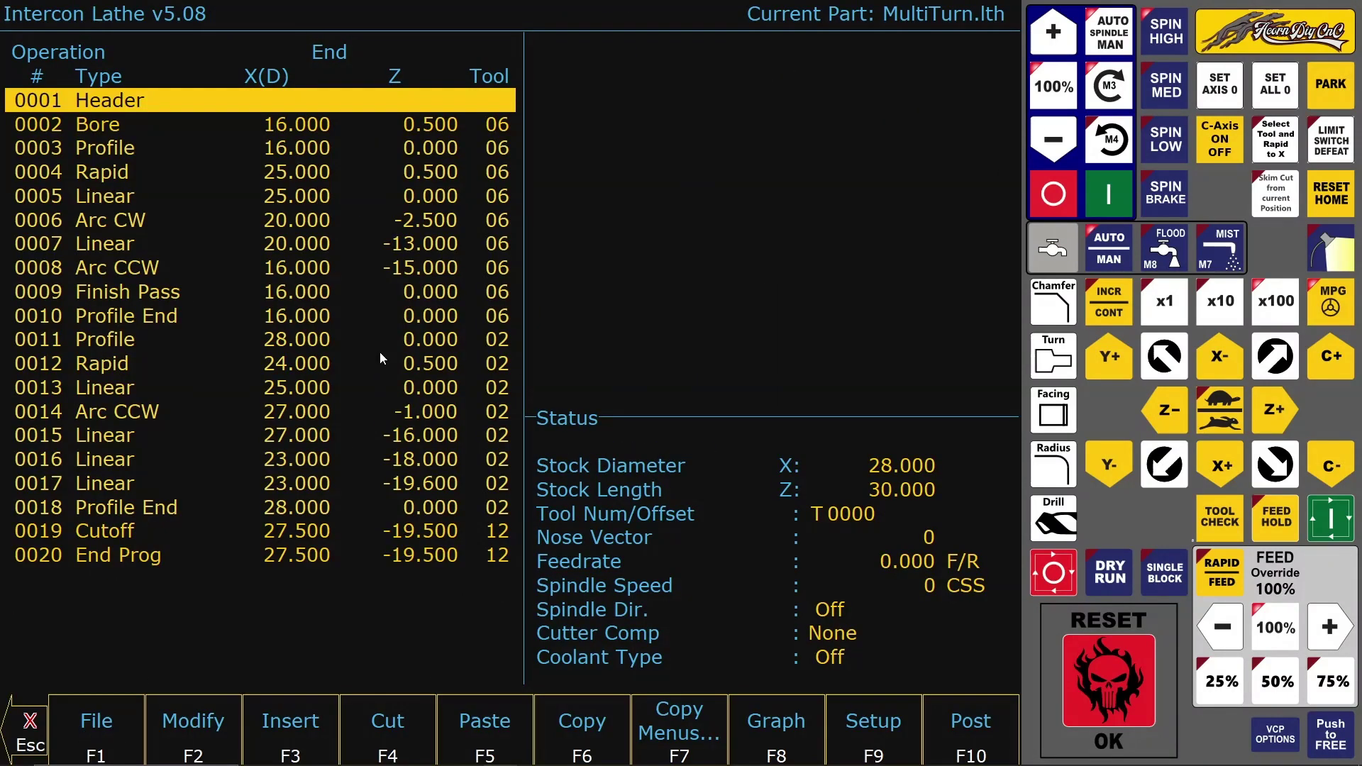
click(319, 128)
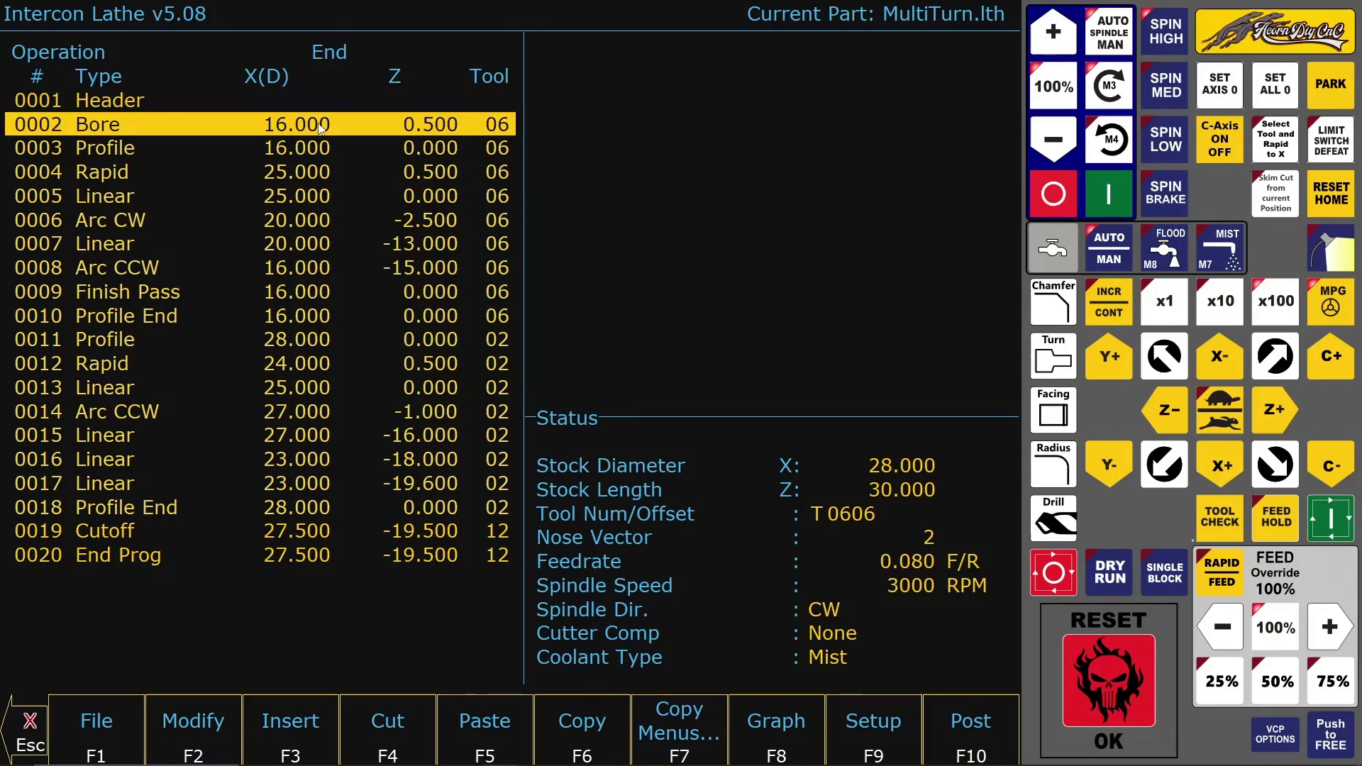
double_click(319, 128)
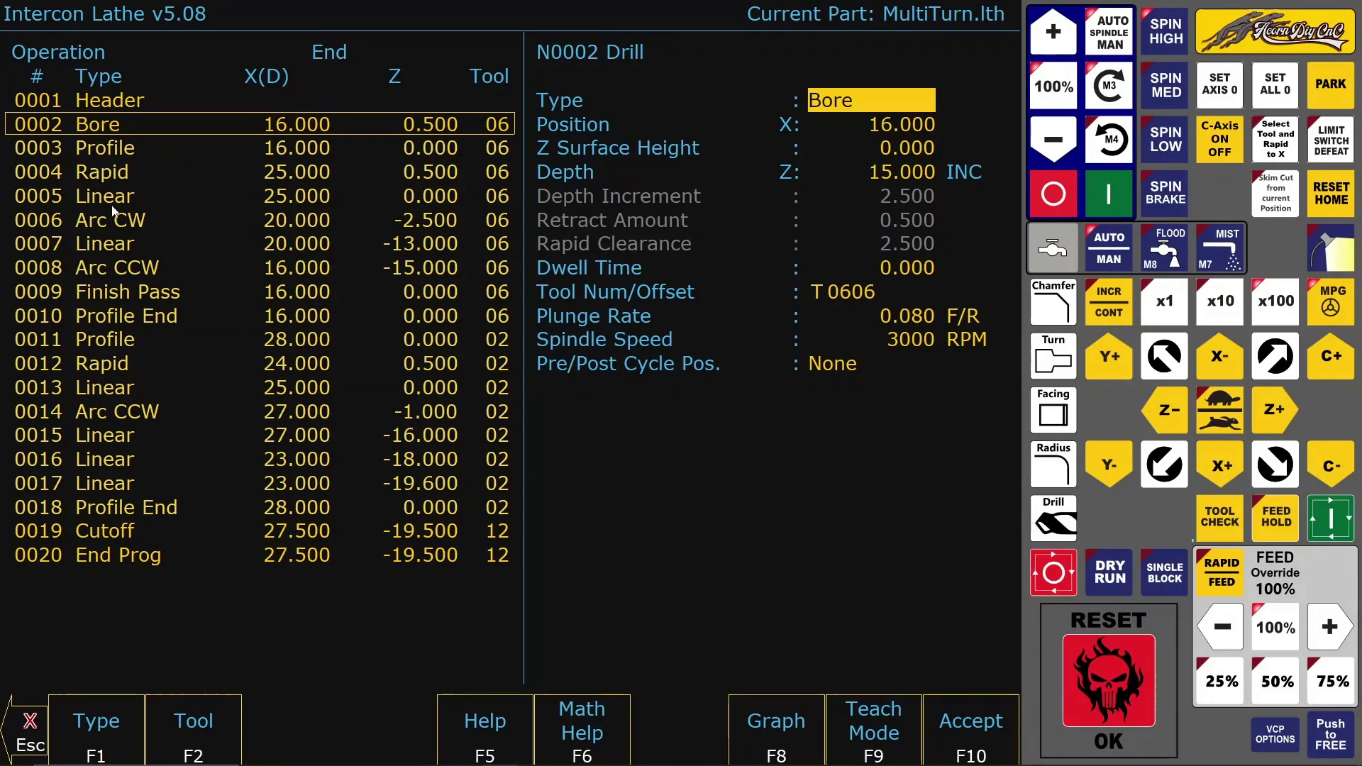
click(954, 732)
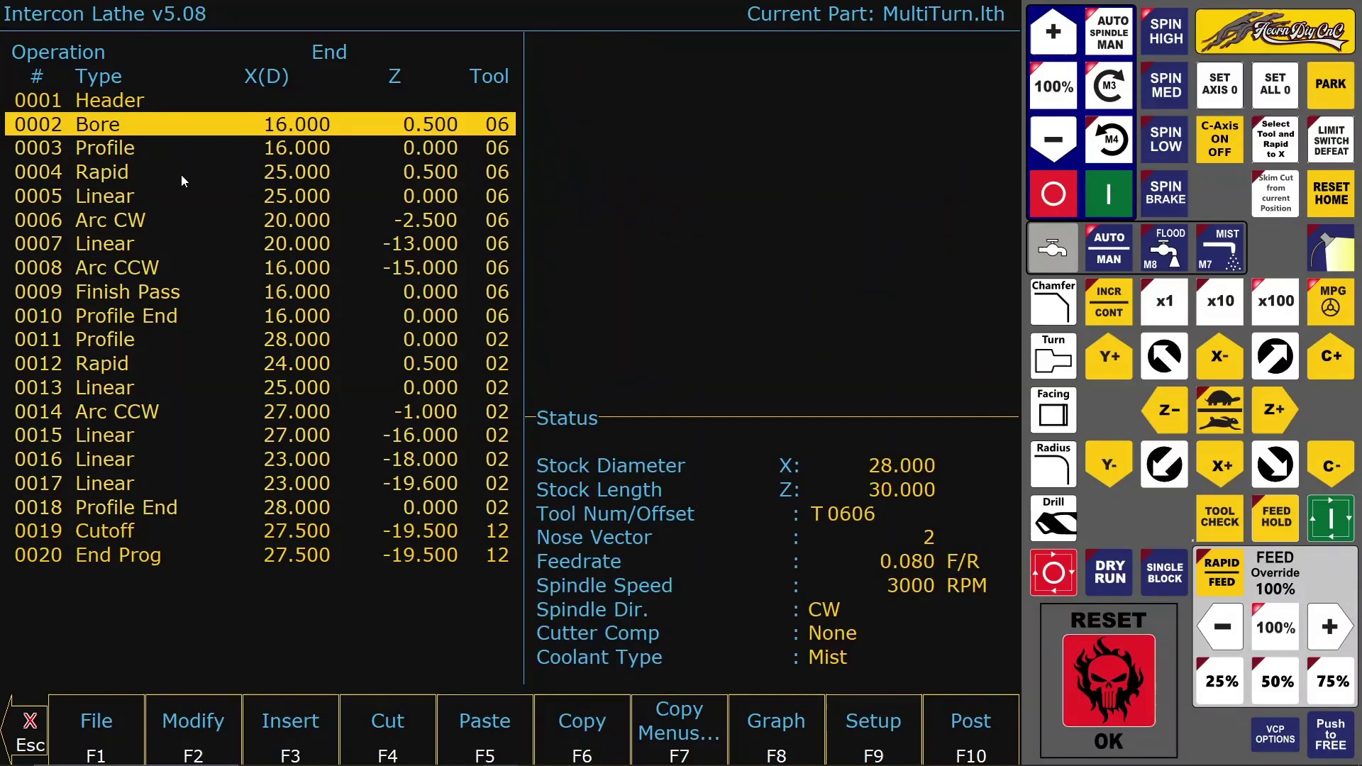
click(118, 151)
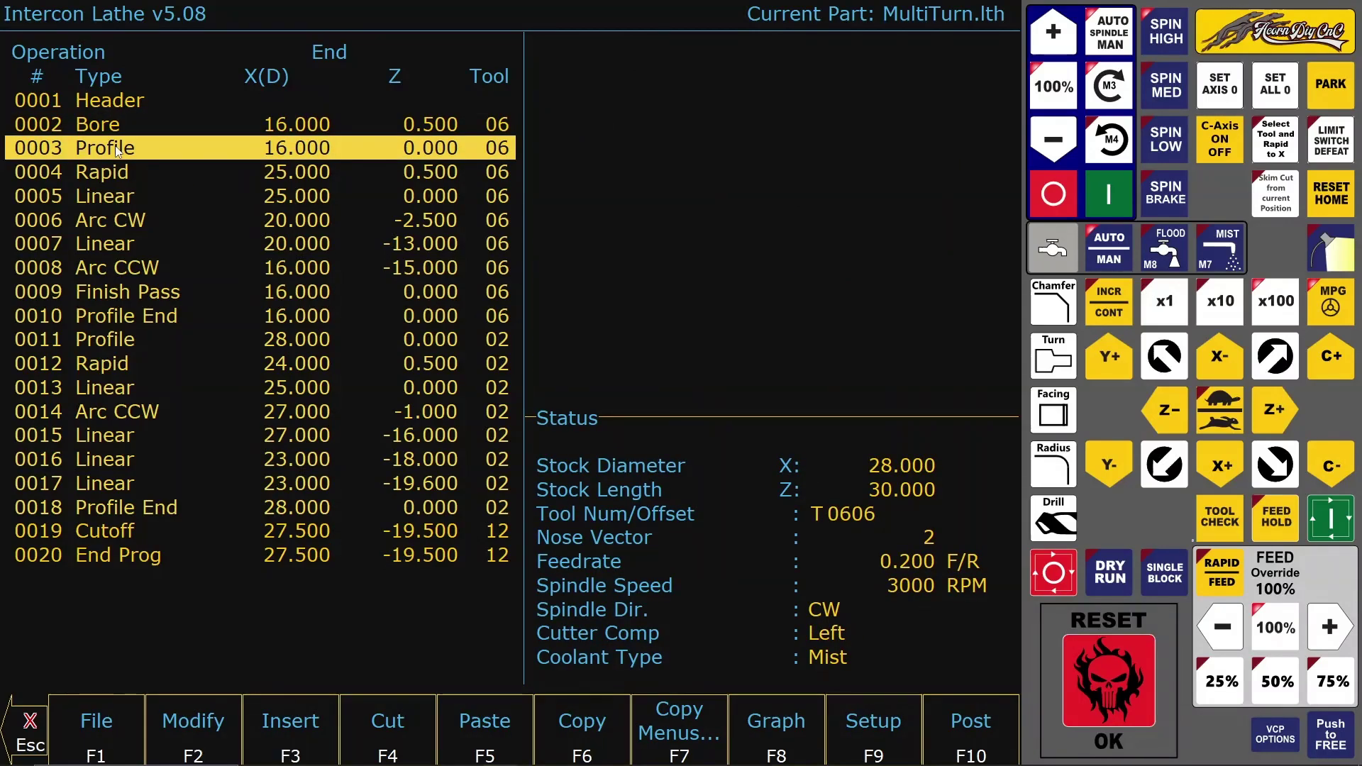
double_click(118, 150)
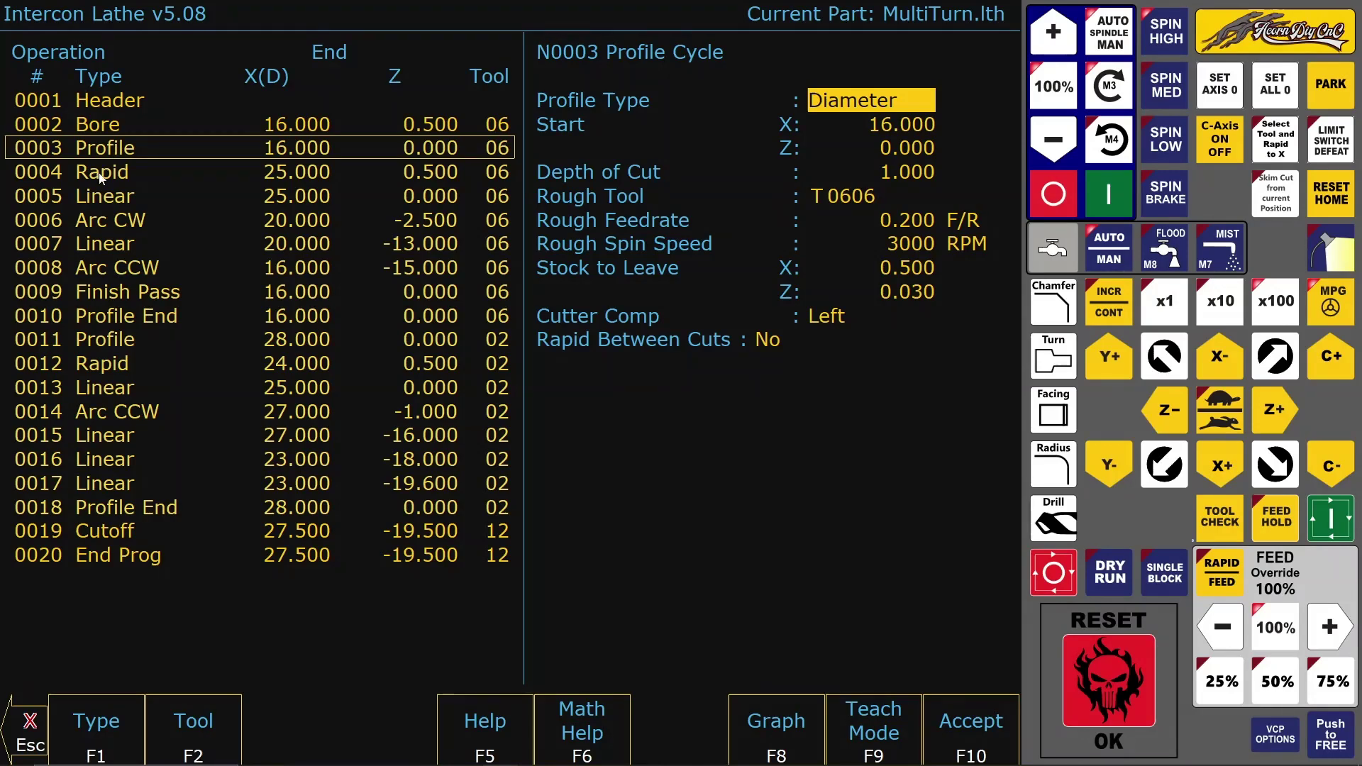
key(Escape)
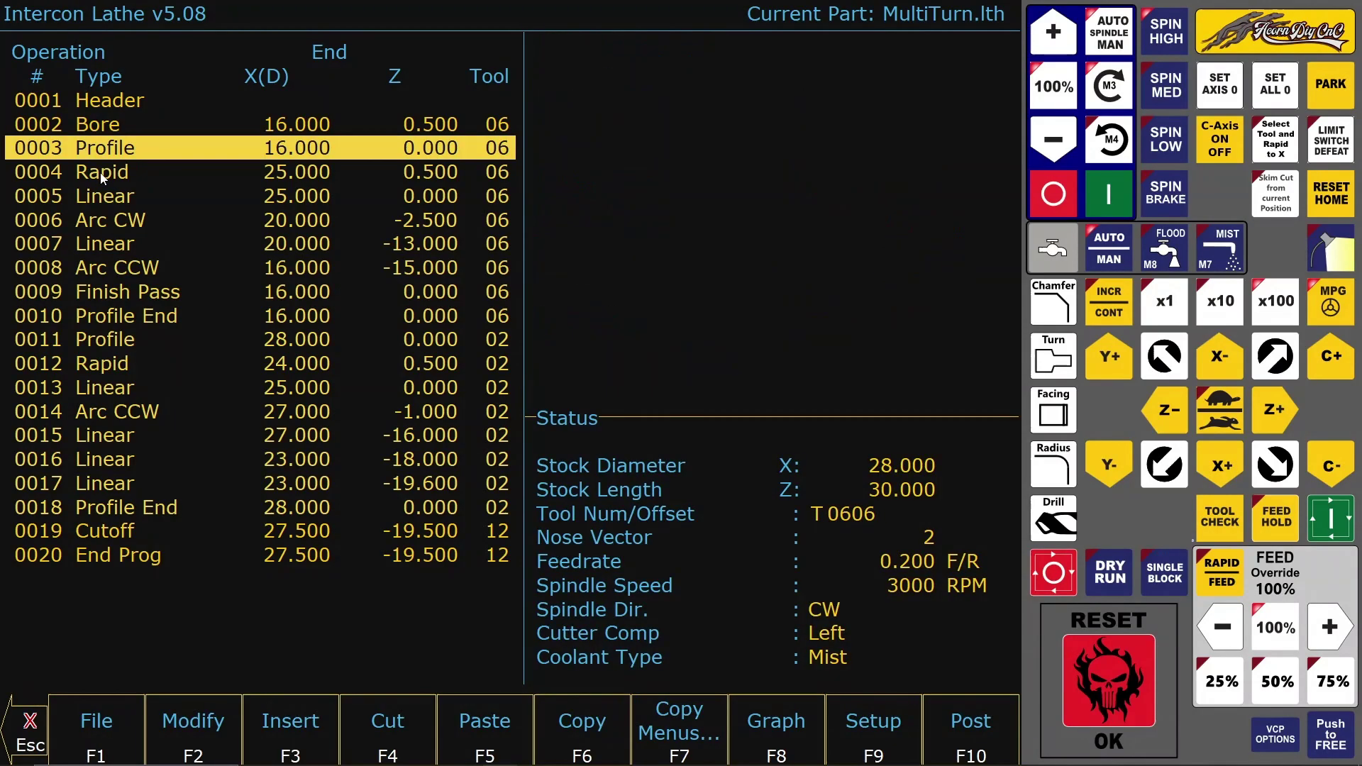
click(758, 742)
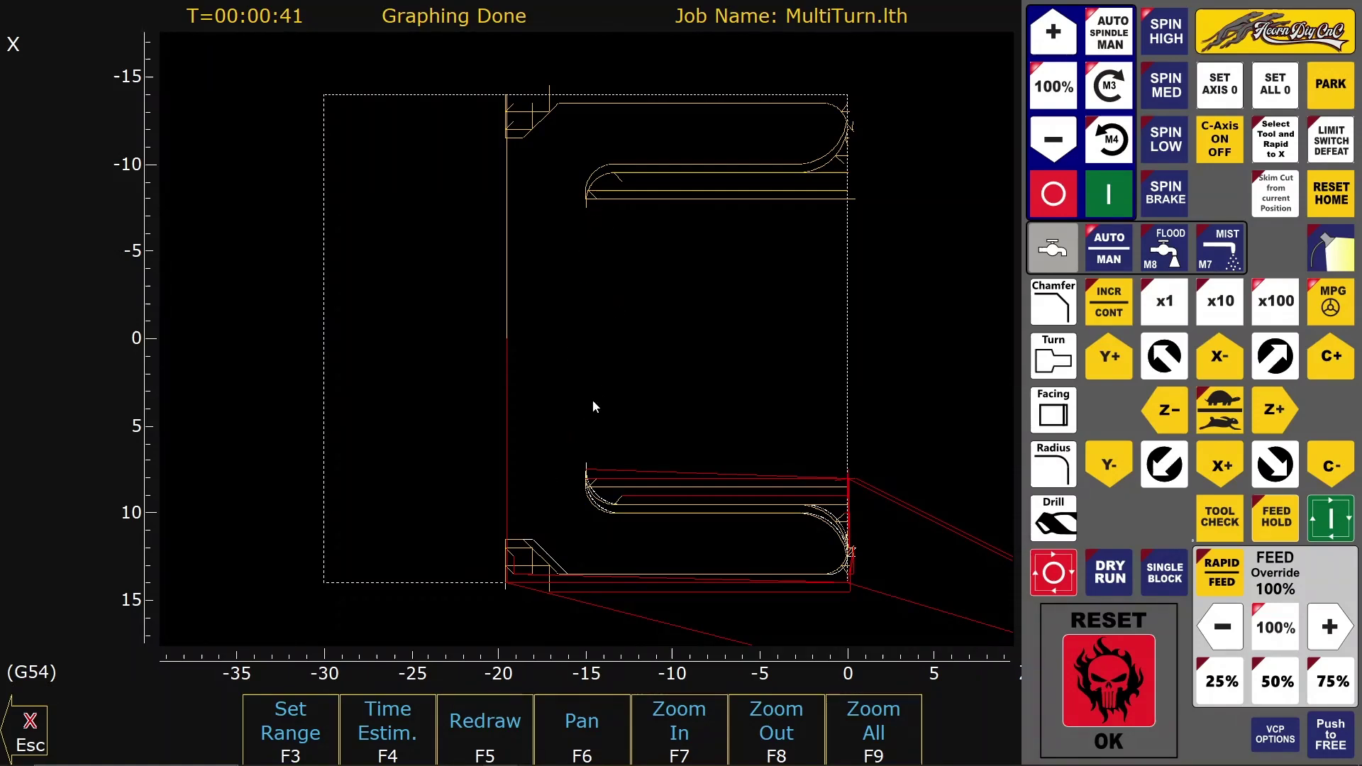
click(14, 713)
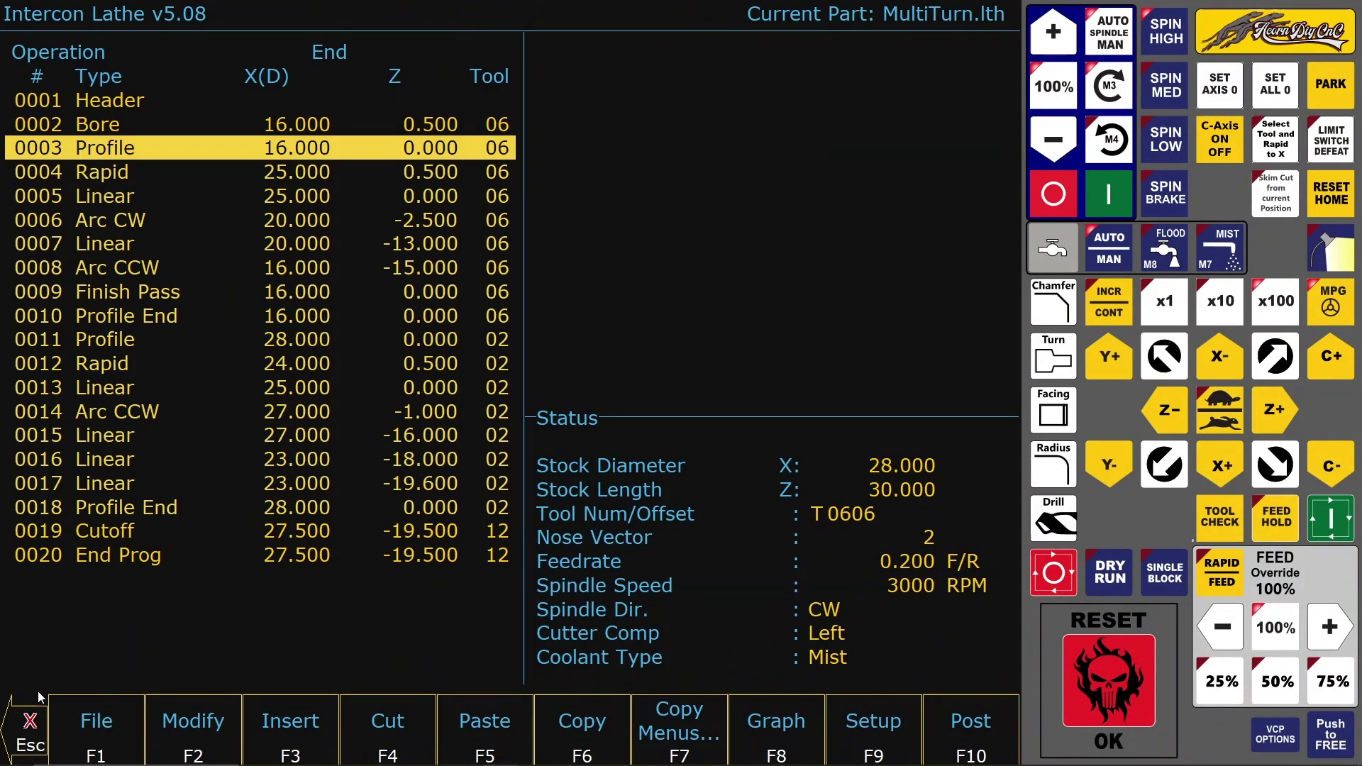
click(130, 197)
Close the N0005 Linear form and open the 0006 Arc CW operation's settings.
double_click(130, 197)
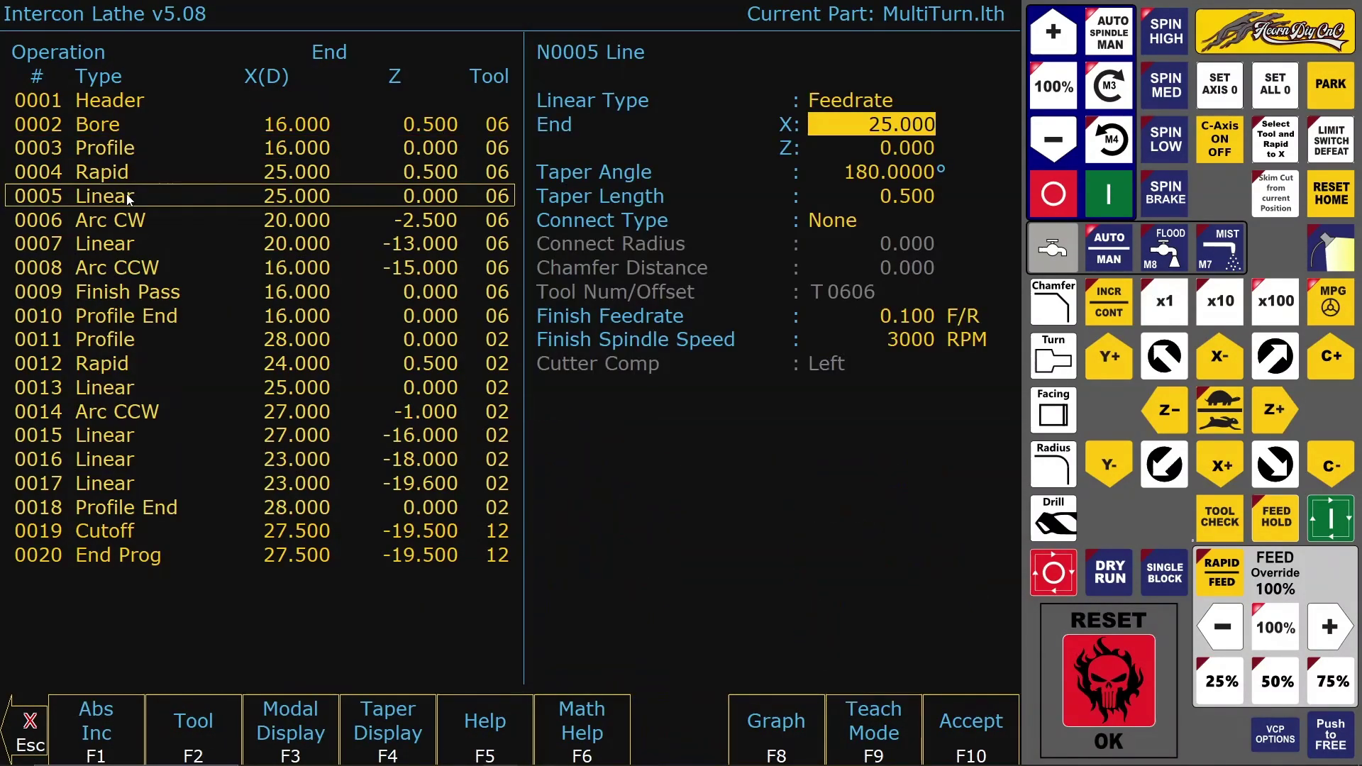
key(Escape)
click(110, 225)
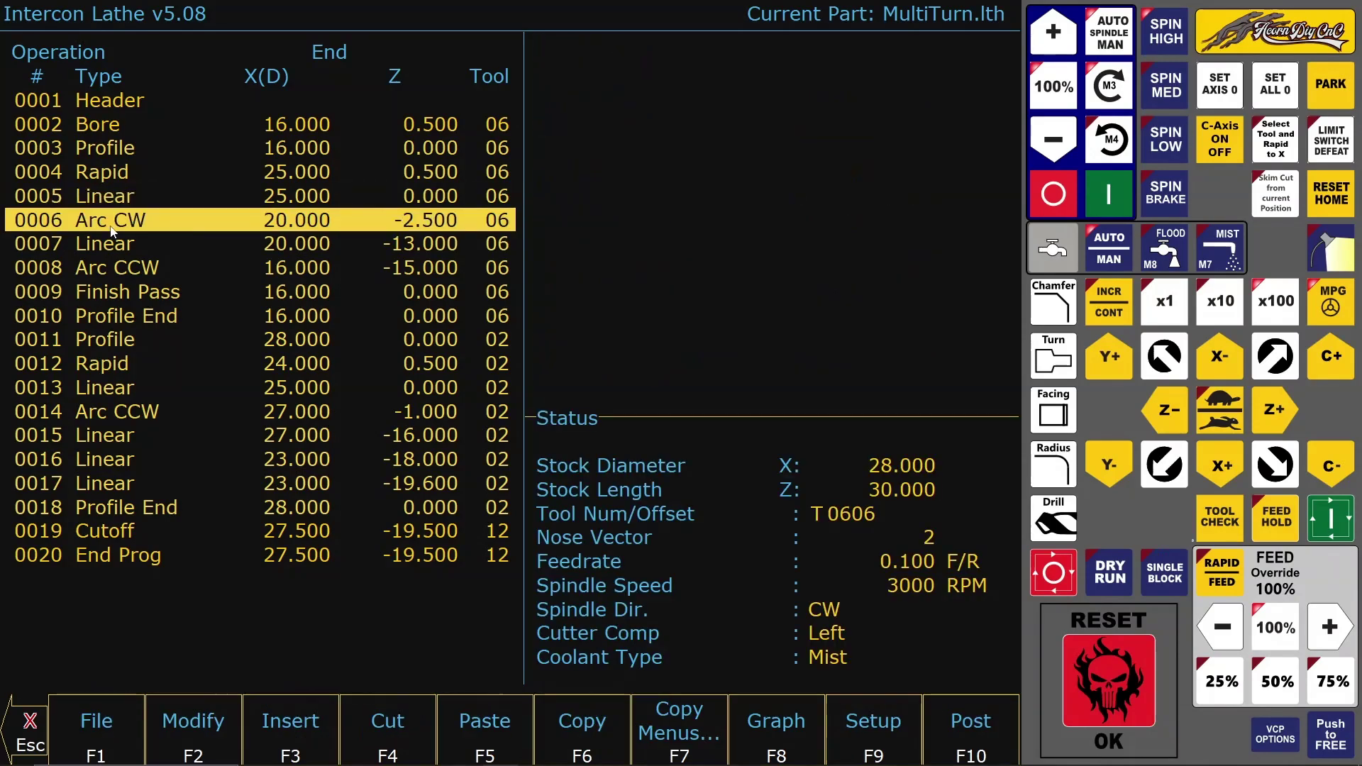
double_click(110, 226)
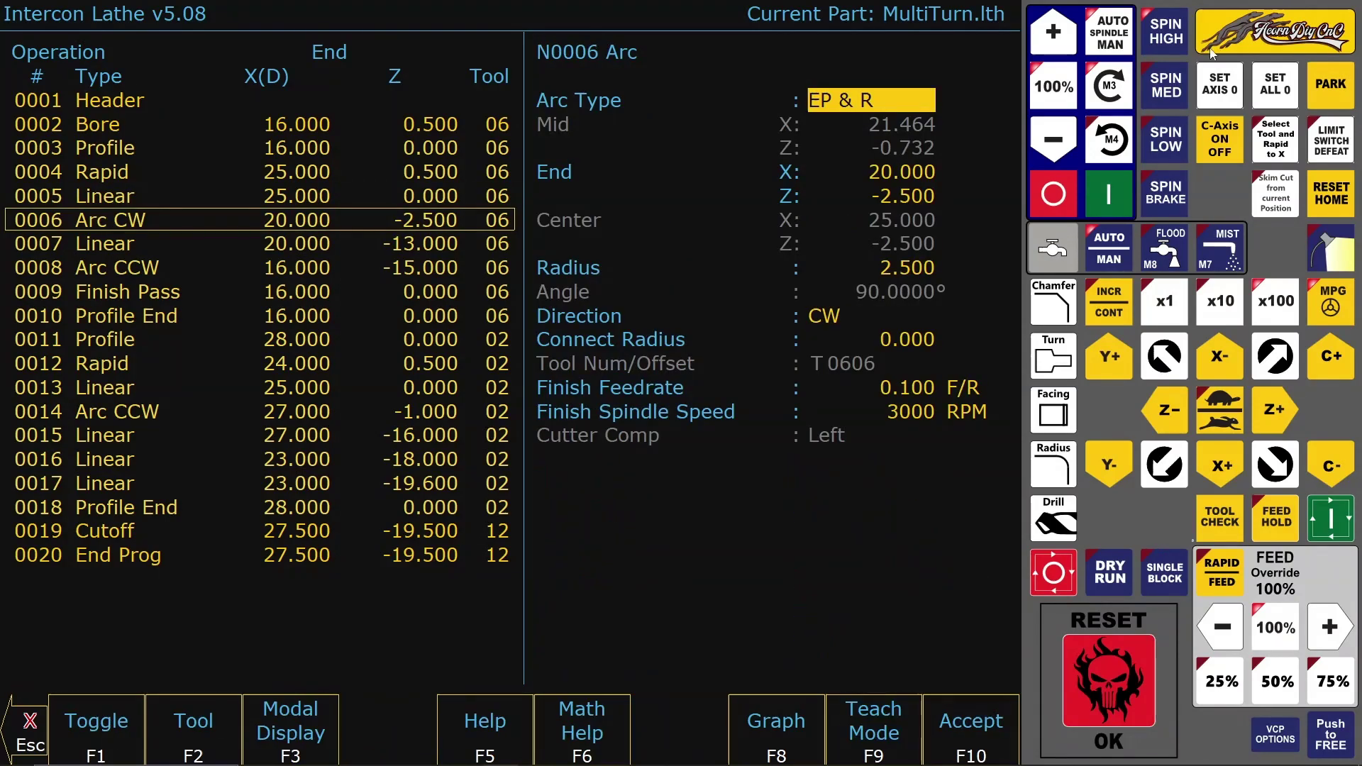
Graph the toolpath, zoom in on it, then close the graph and the N0006 arc details.
click(776, 727)
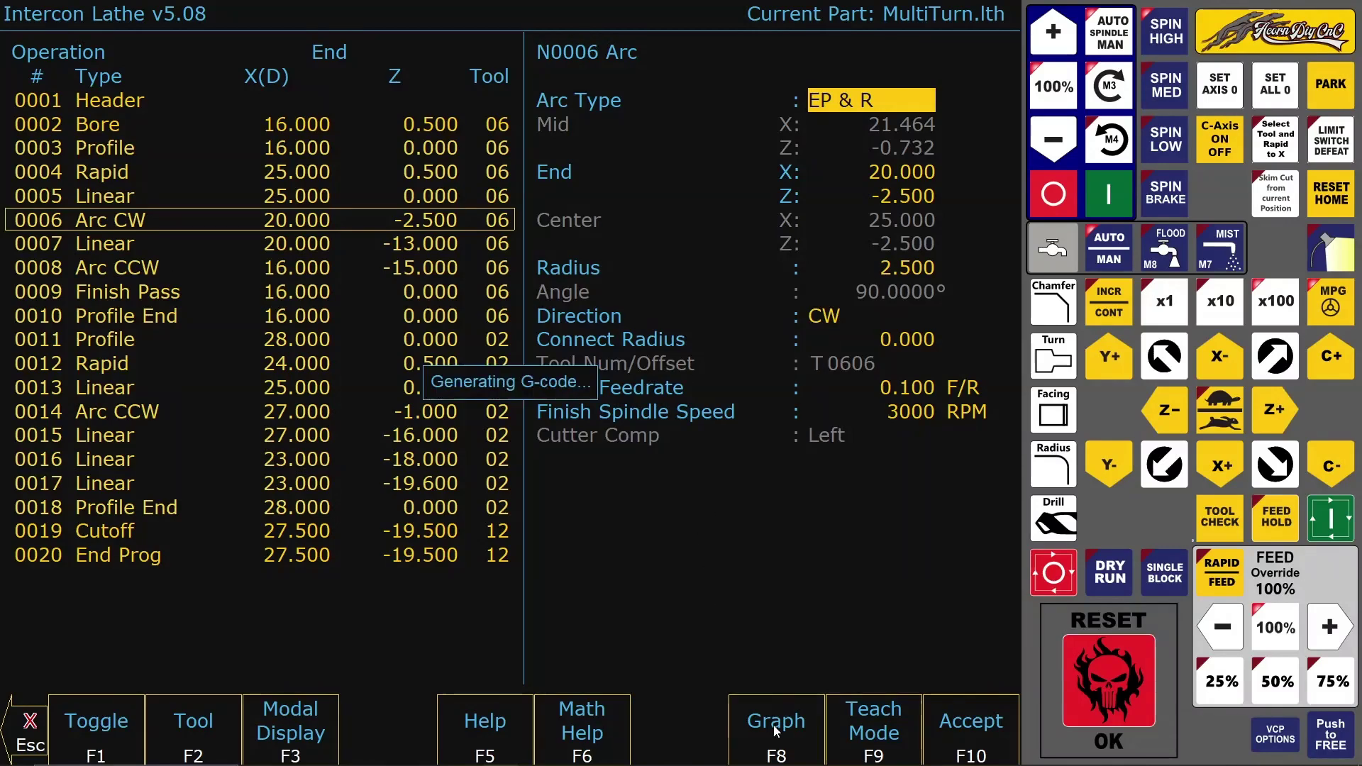
scroll(823, 532, up, 2)
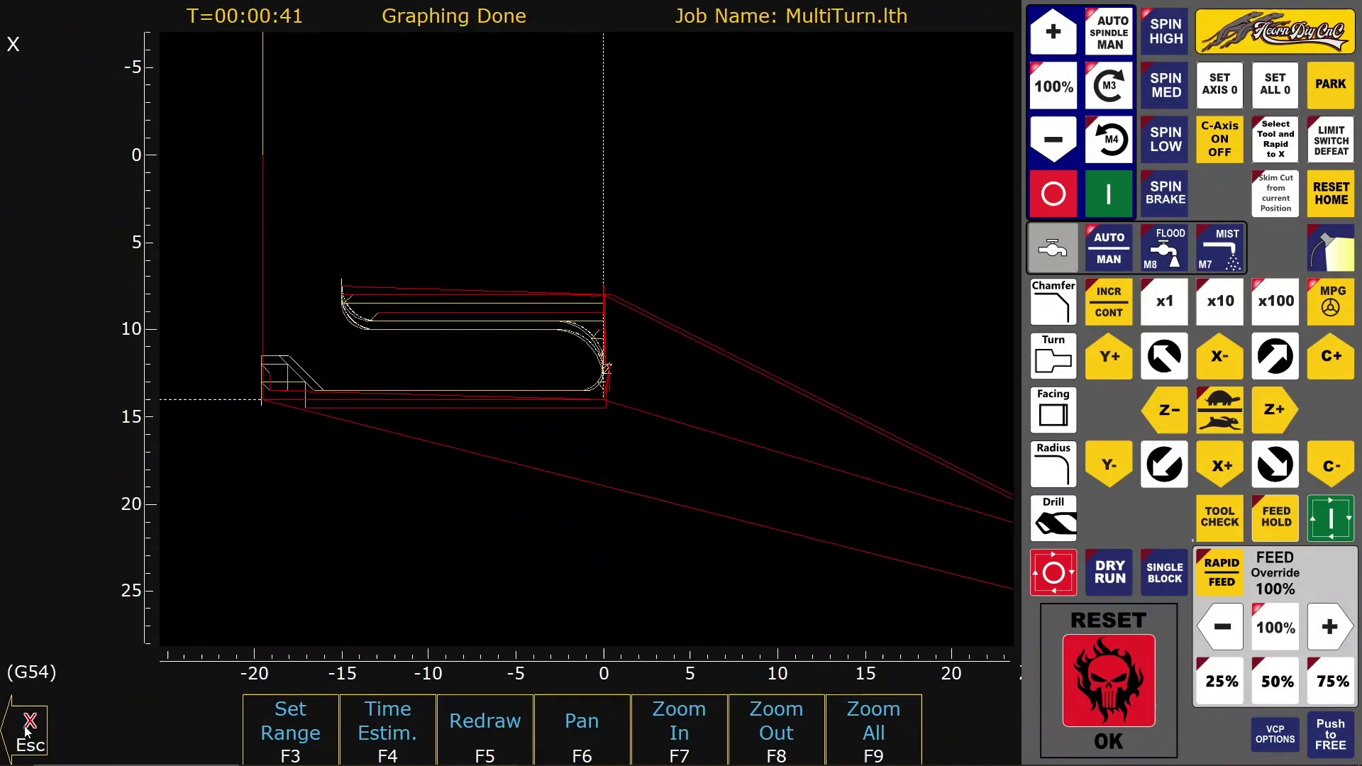
click(776, 745)
click(688, 748)
click(688, 749)
click(690, 752)
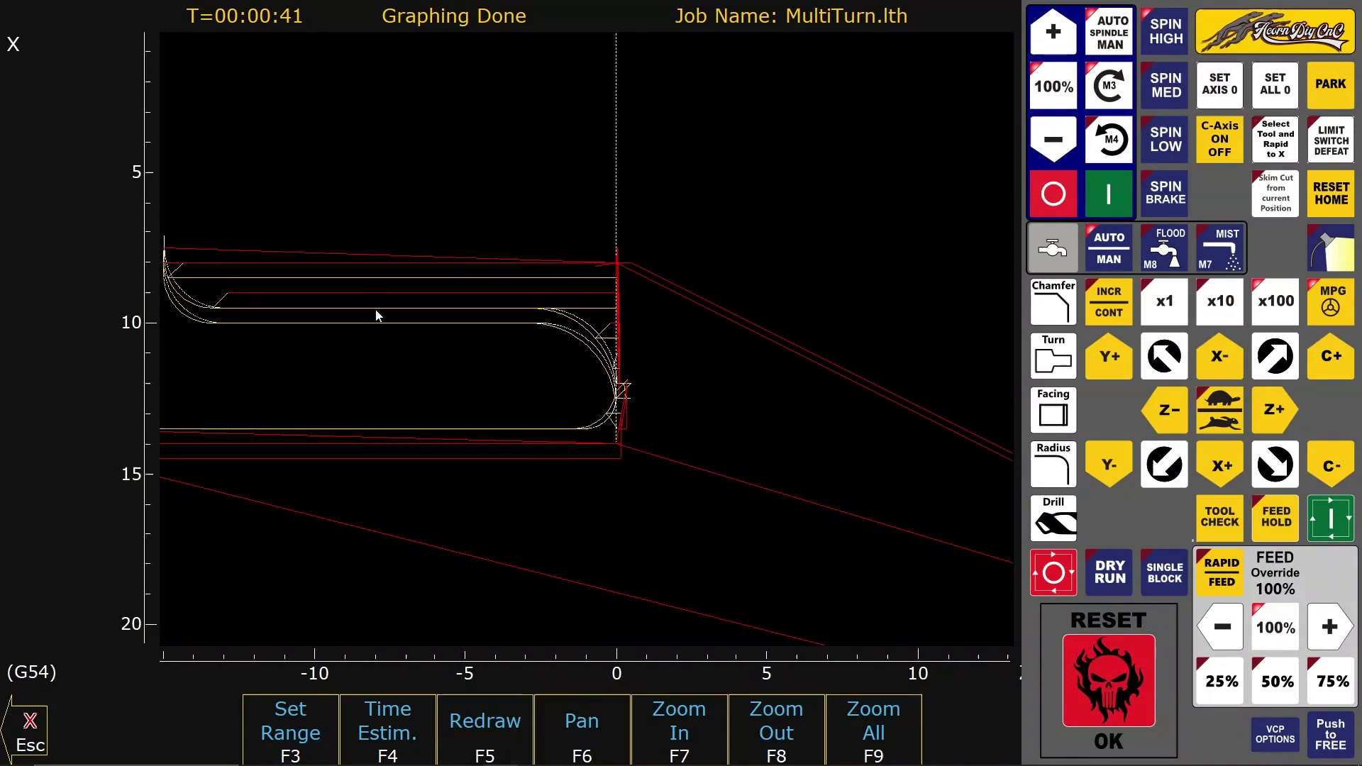
click(28, 718)
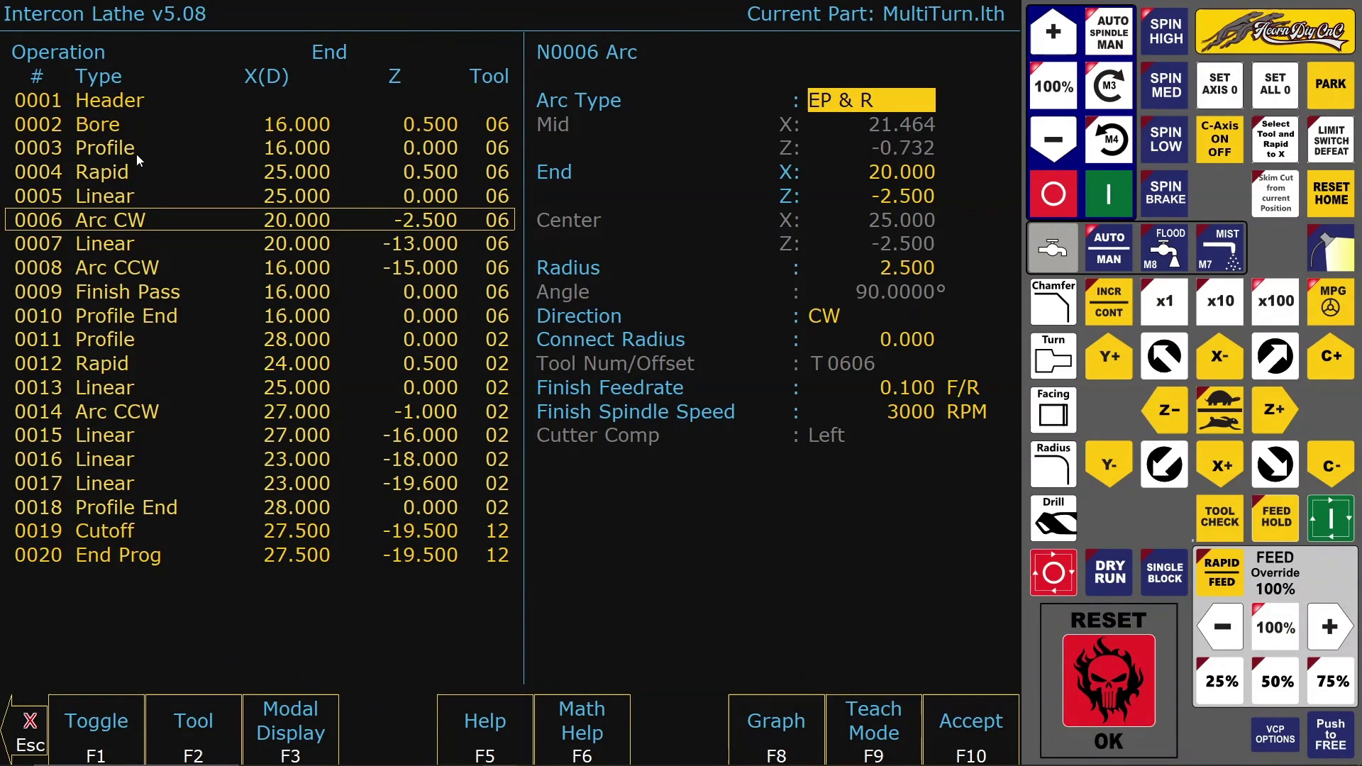
key(Escape)
Graph the toolpath from 0008 Arc CCW, zooming in on the internal bore corner.
click(122, 270)
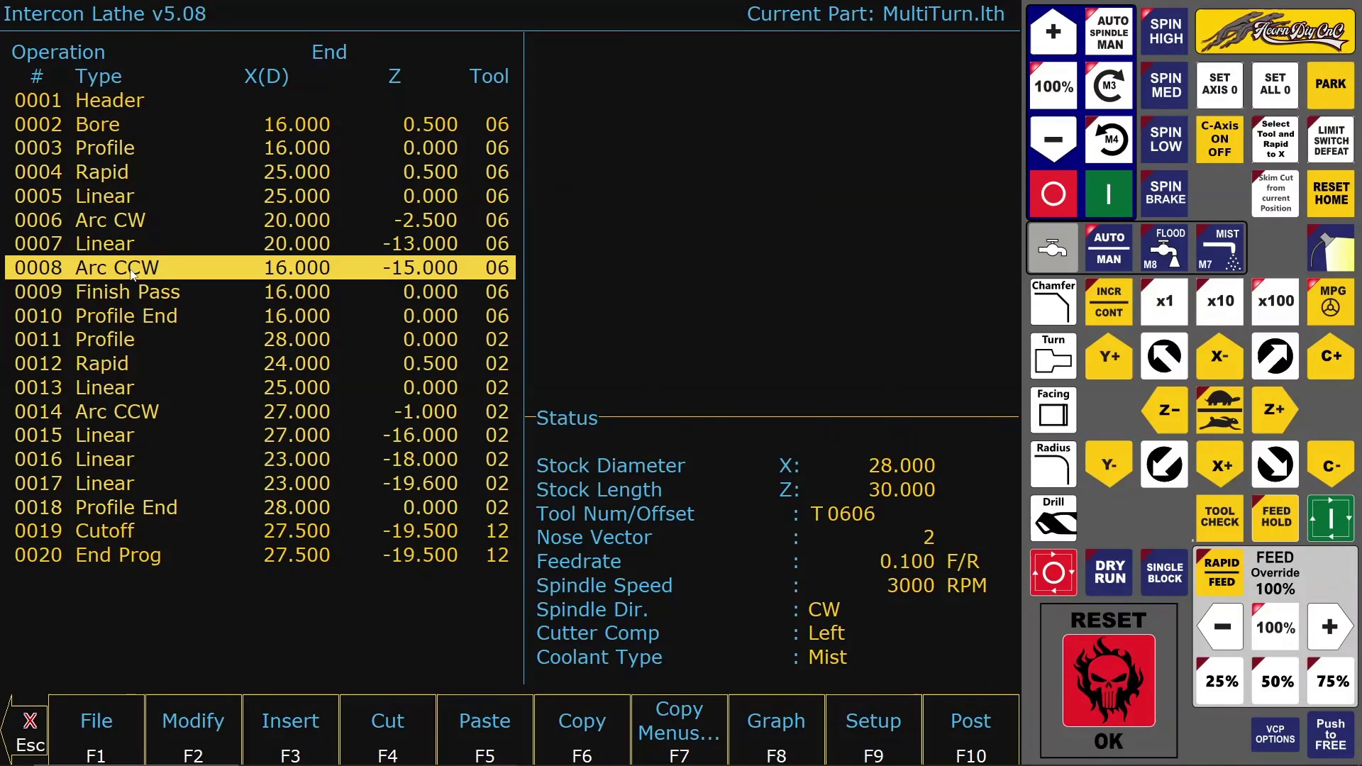
click(760, 728)
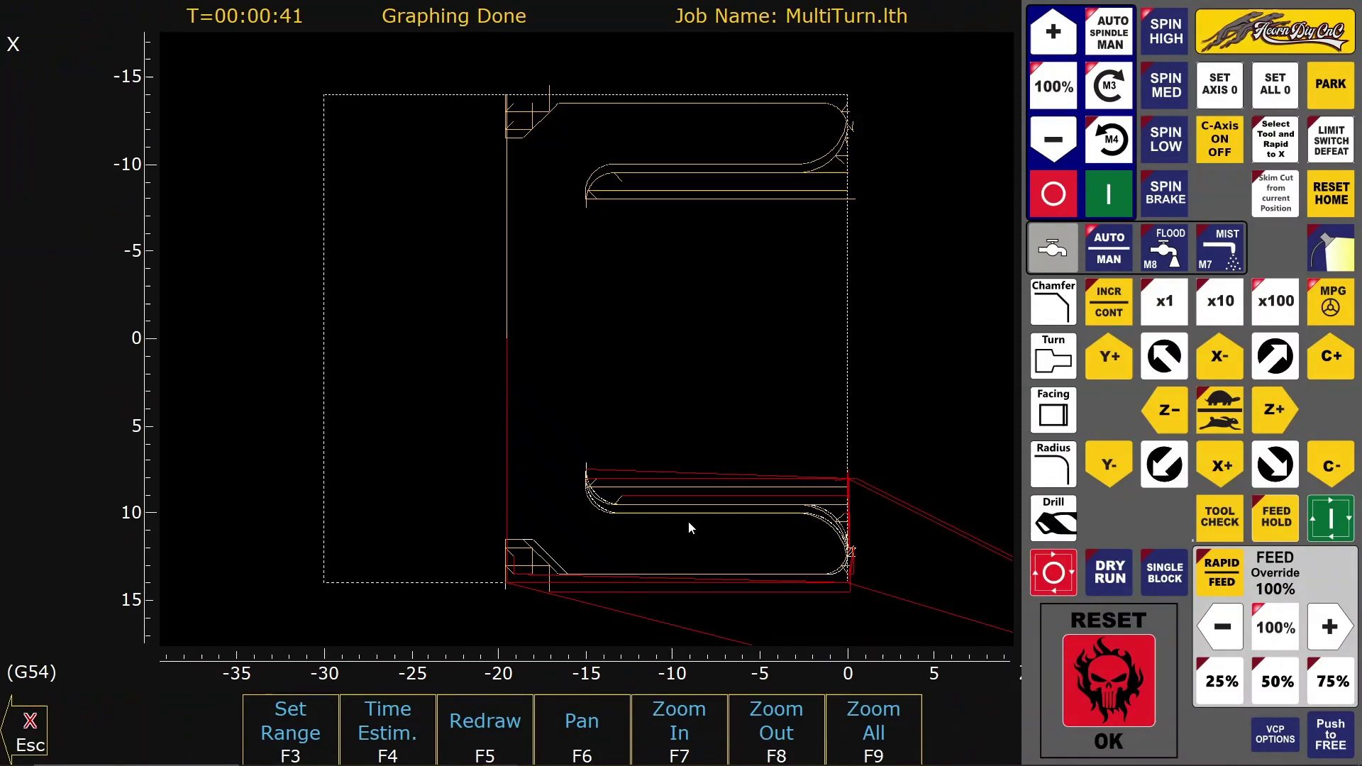
click(608, 511)
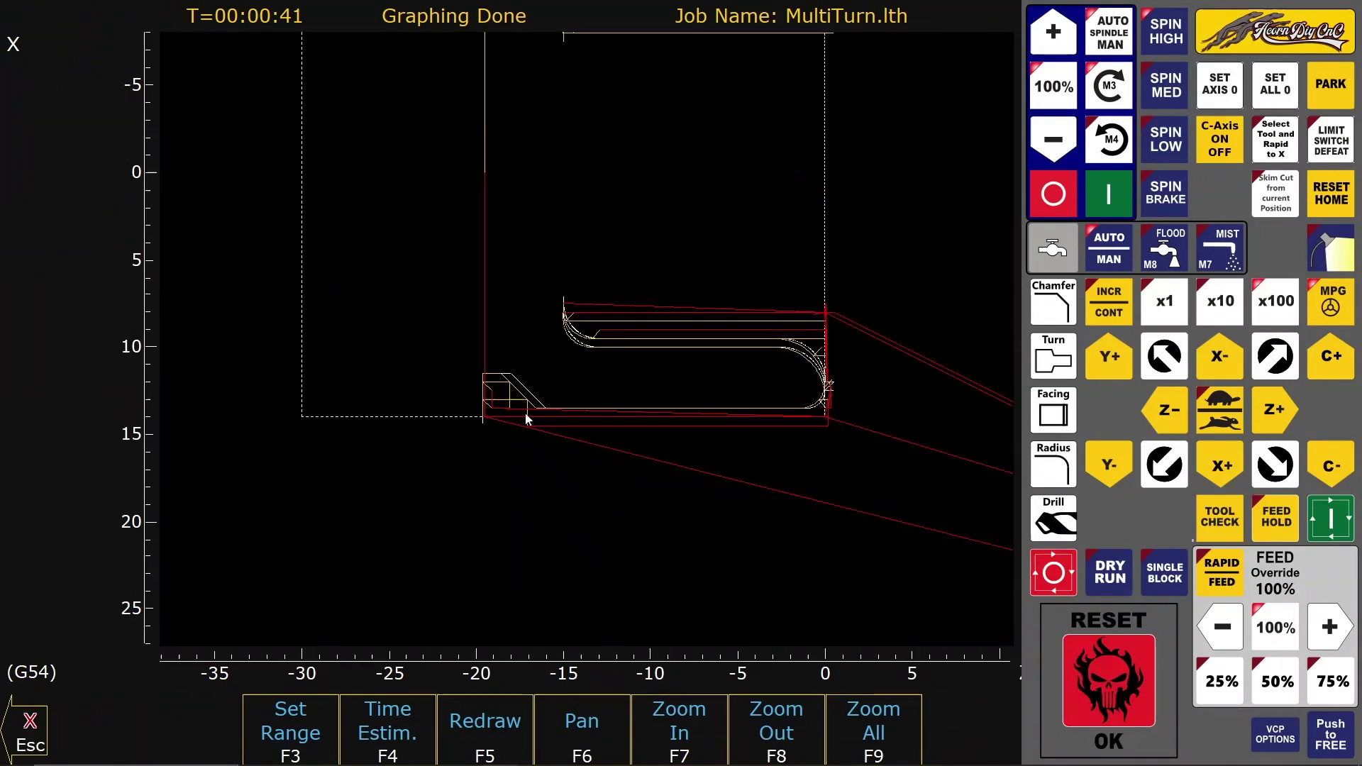
click(667, 731)
click(667, 730)
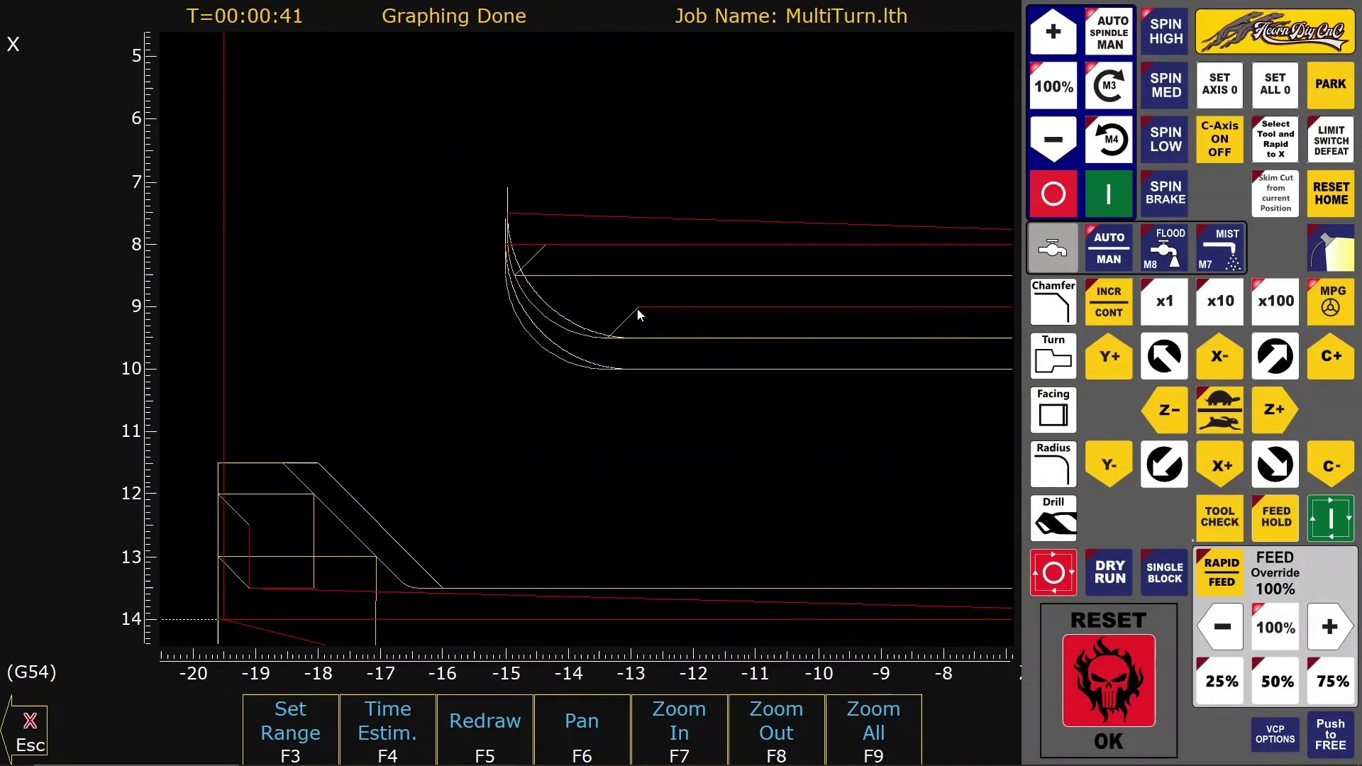
click(26, 723)
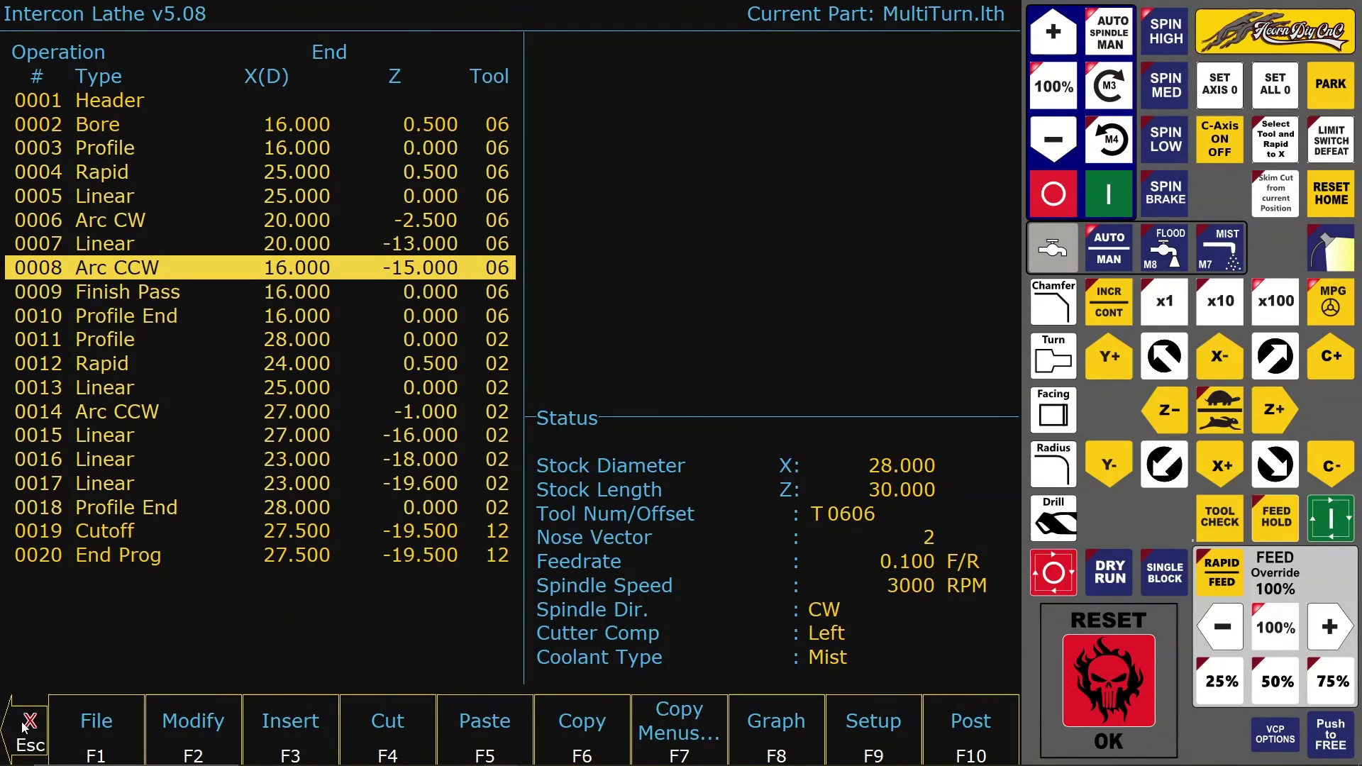
Accept the 0009 Finish Pass unchanged and review the 0010 Profile End settings.
double_click(123, 299)
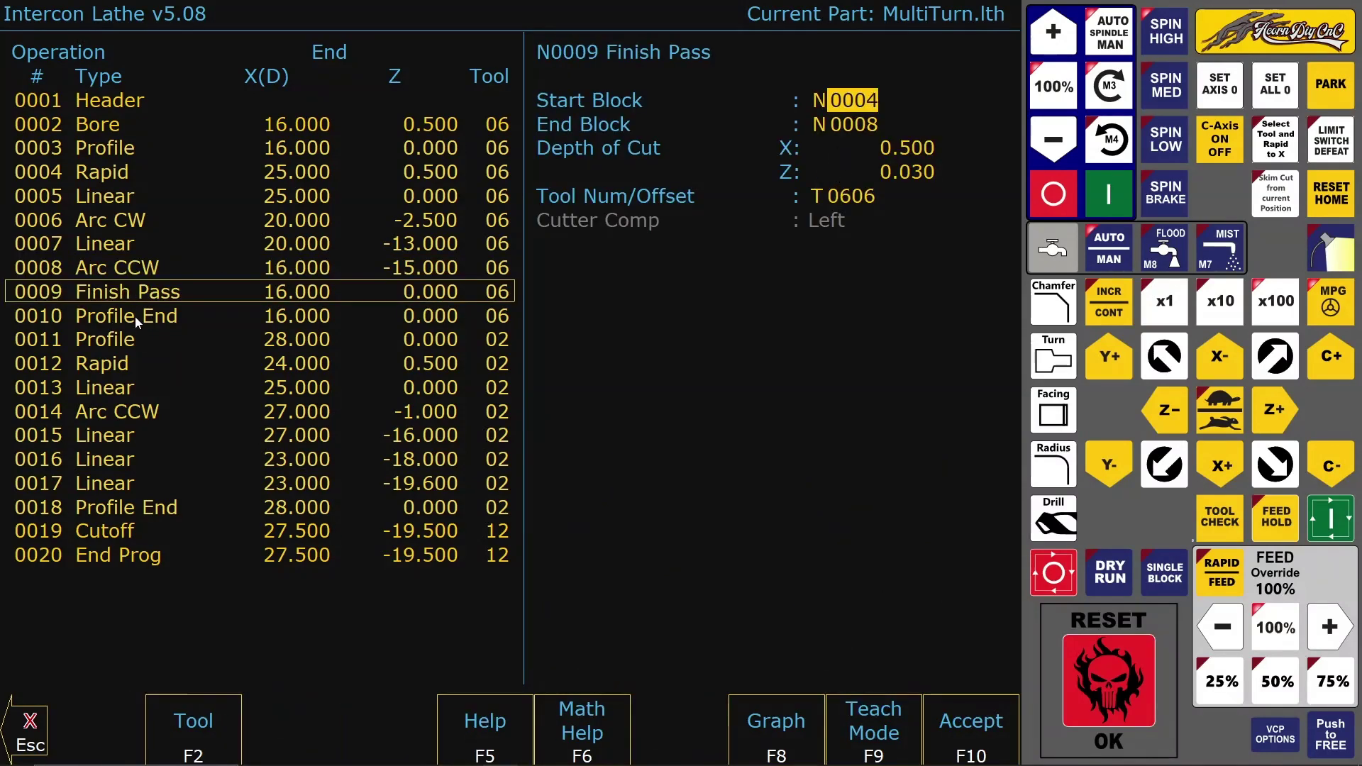
click(976, 705)
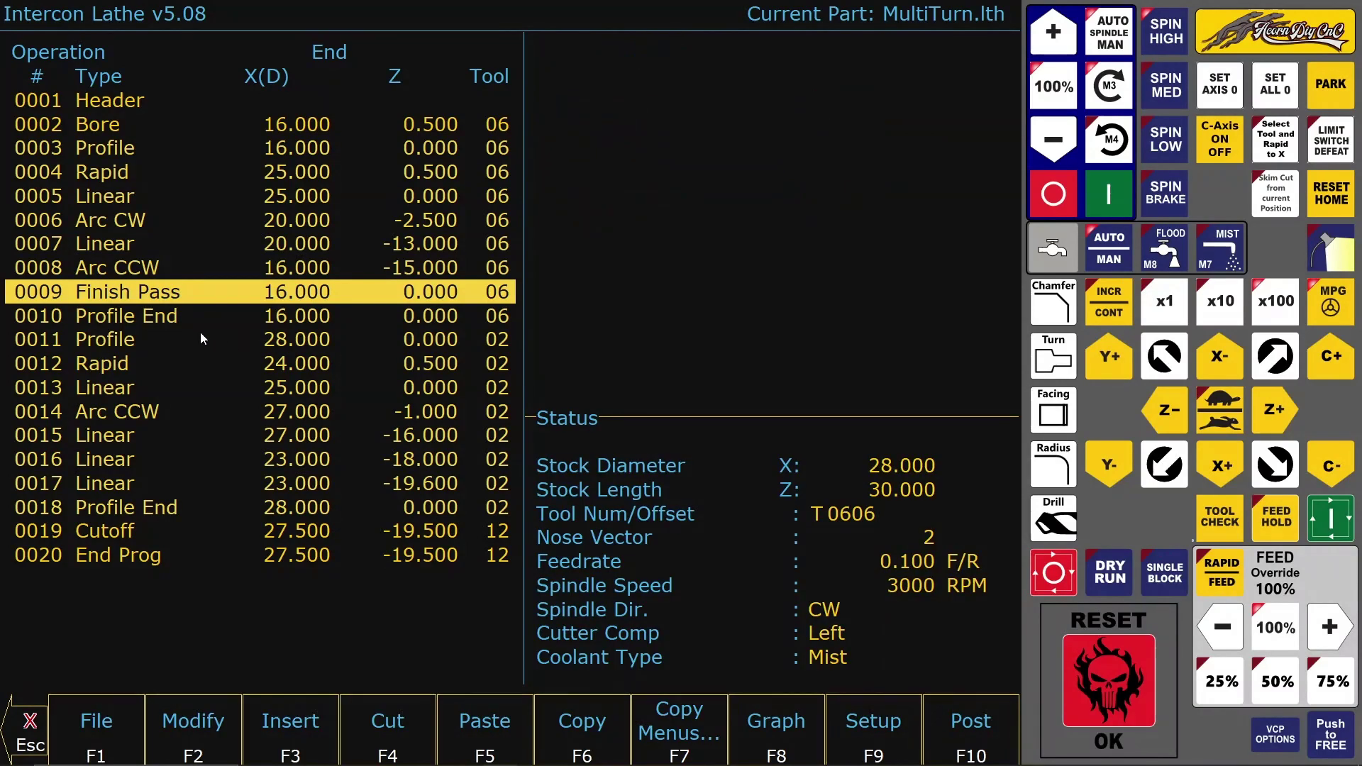
click(151, 317)
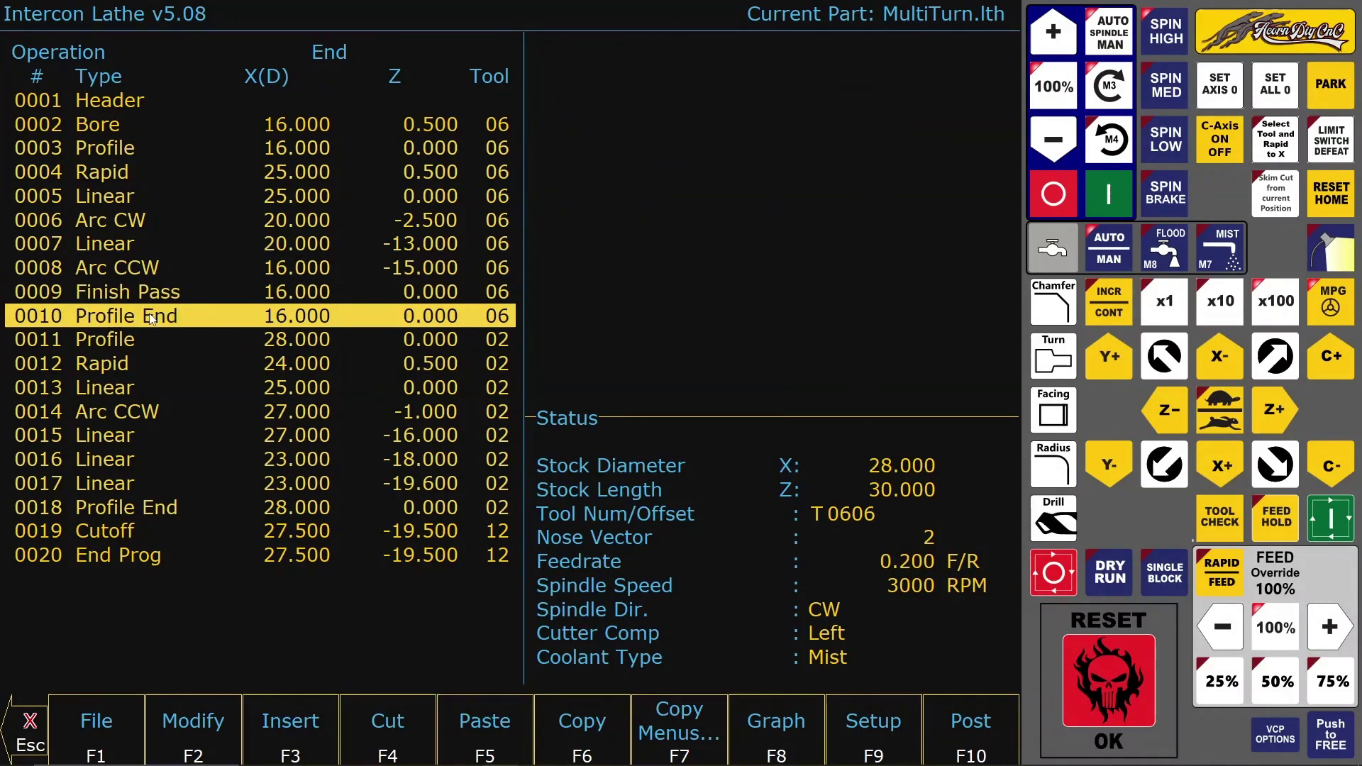
double_click(151, 318)
key(Escape)
Graph the toolpath from the 0011 outer Profile, then select the 0019 Cutoff operation.
click(122, 341)
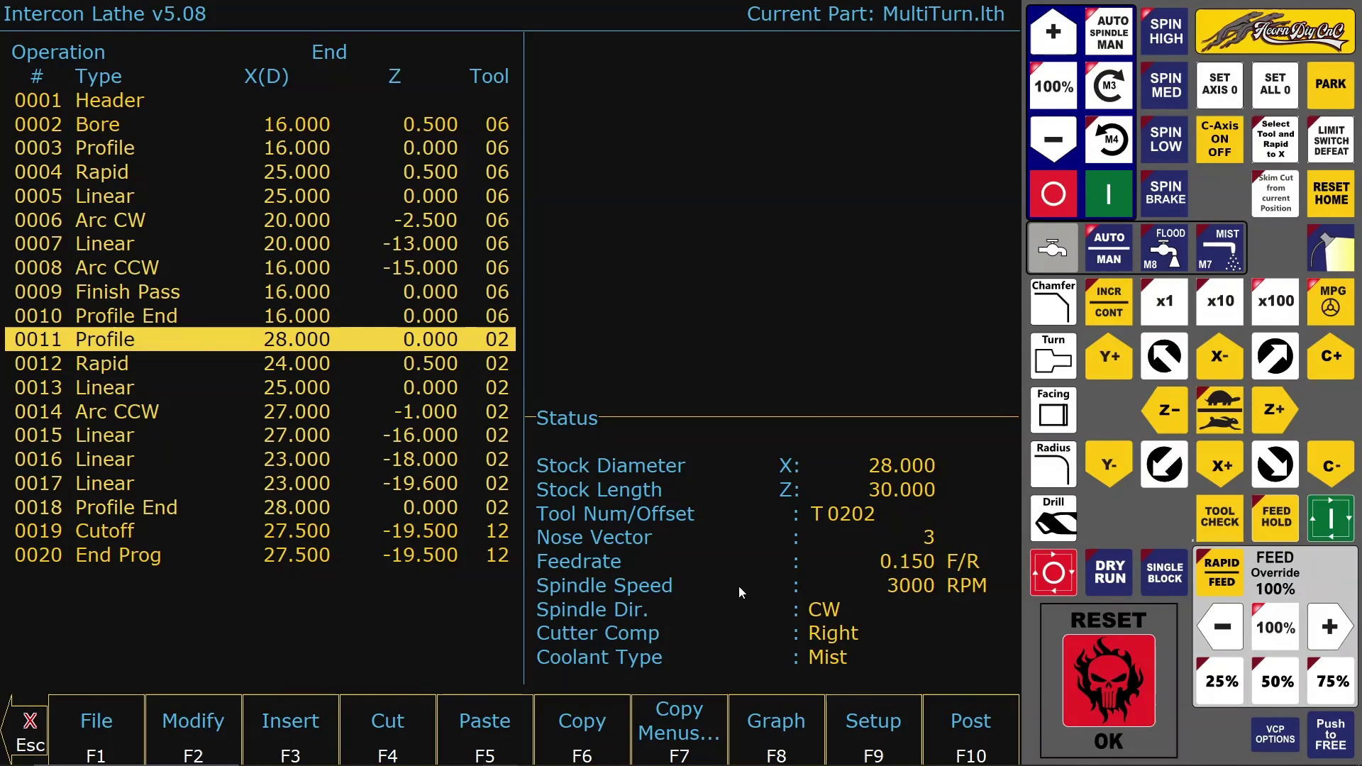
click(778, 741)
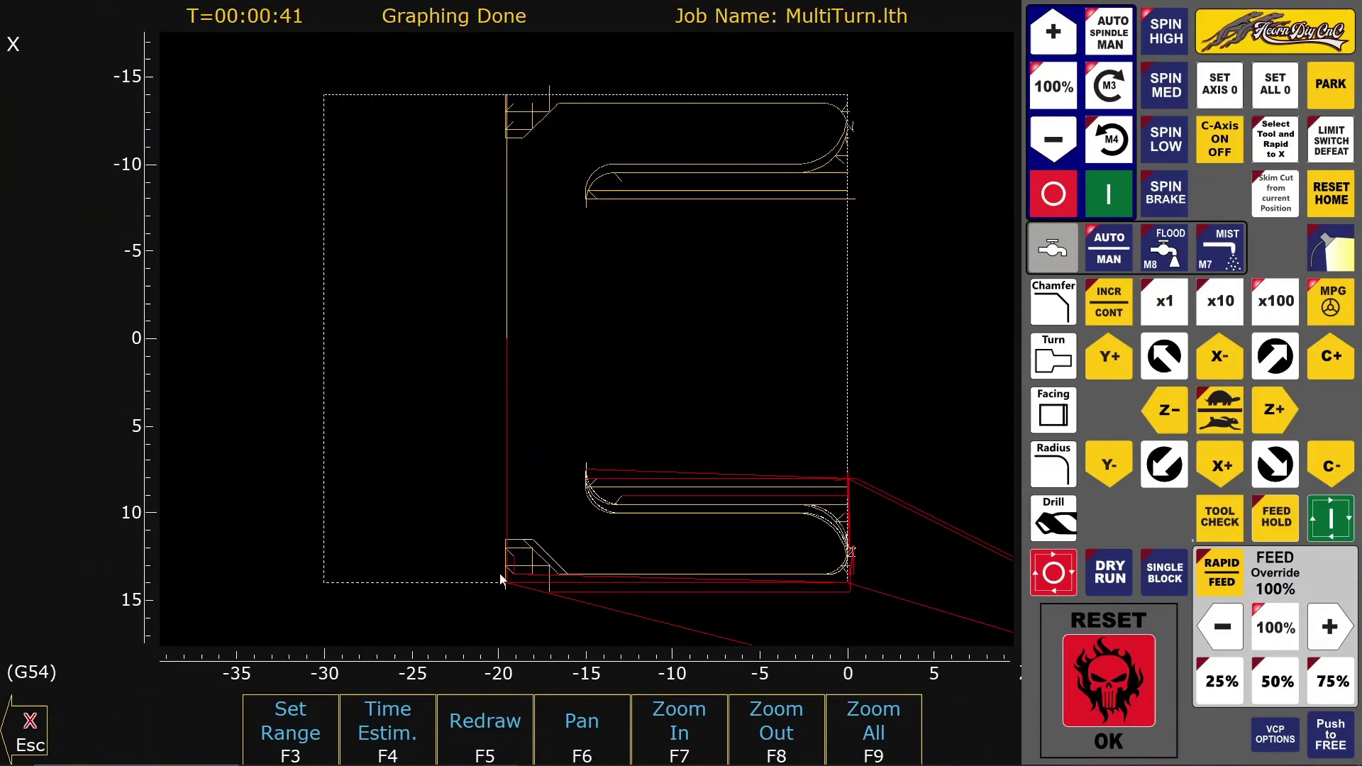
click(31, 722)
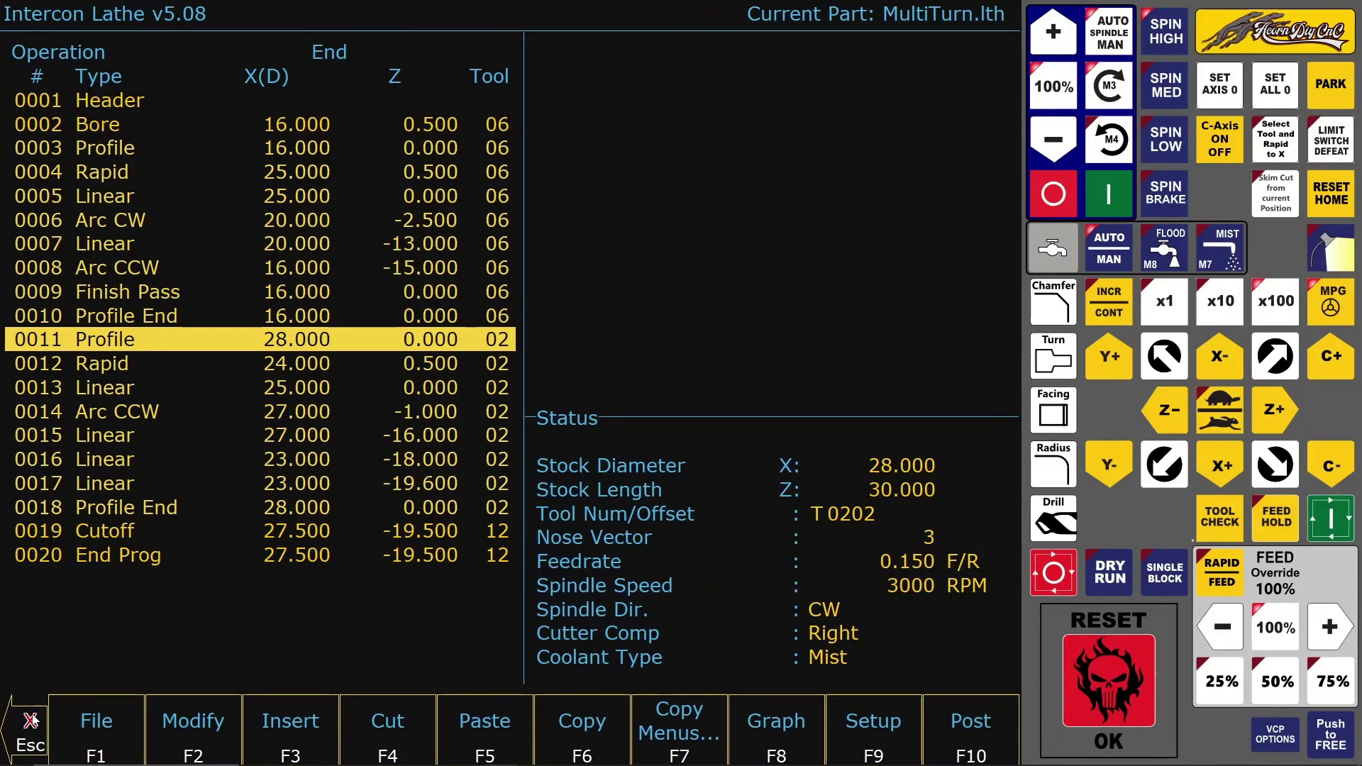
click(107, 532)
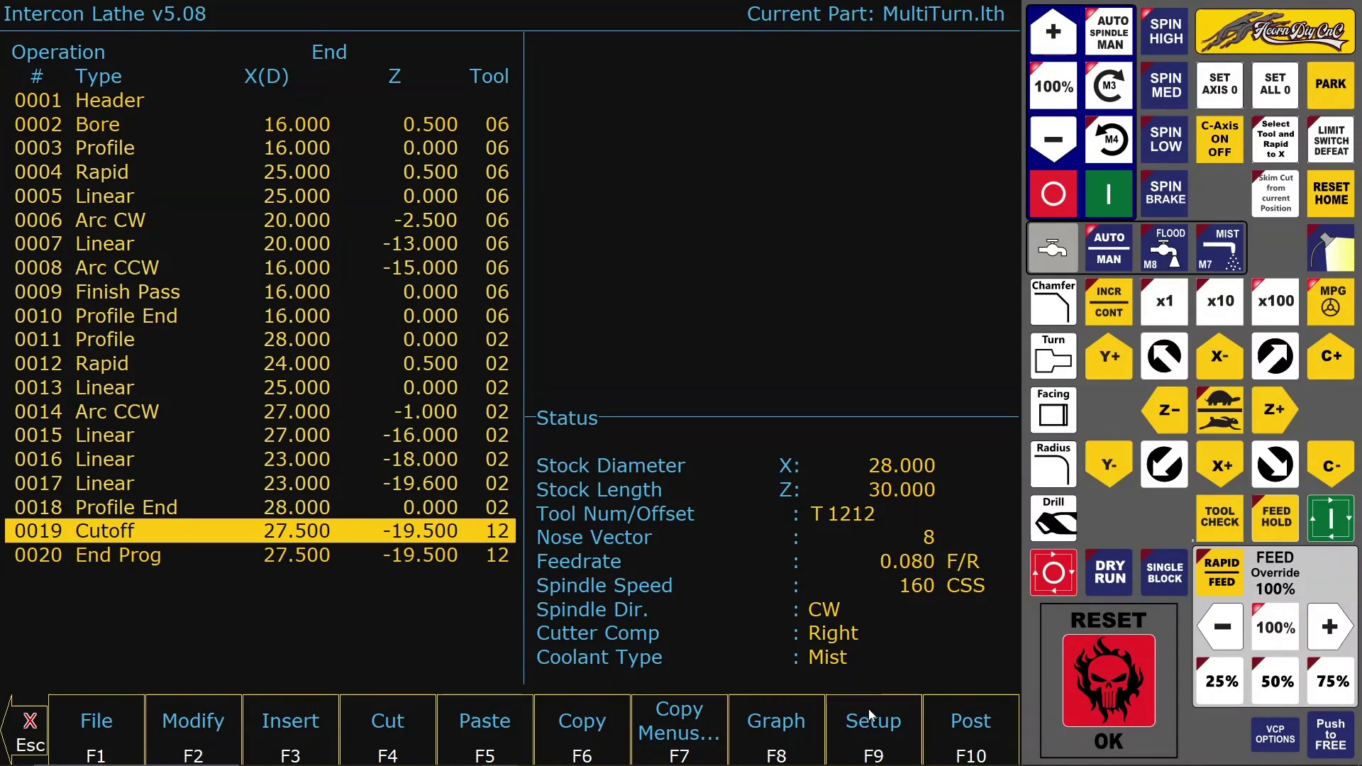
Exit Intercon back to CNC12 and graph the posted MultiTurn.cnc toolpath.
click(26, 732)
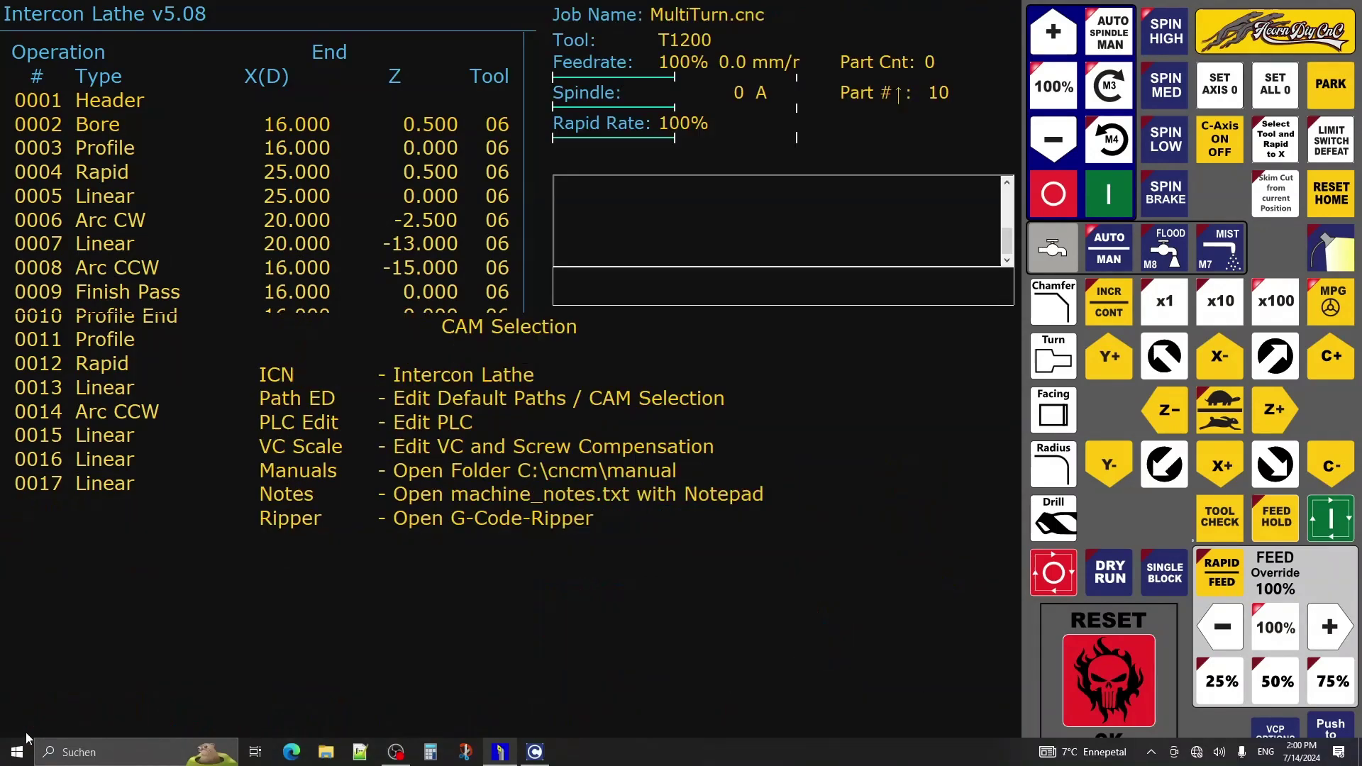
click(26, 732)
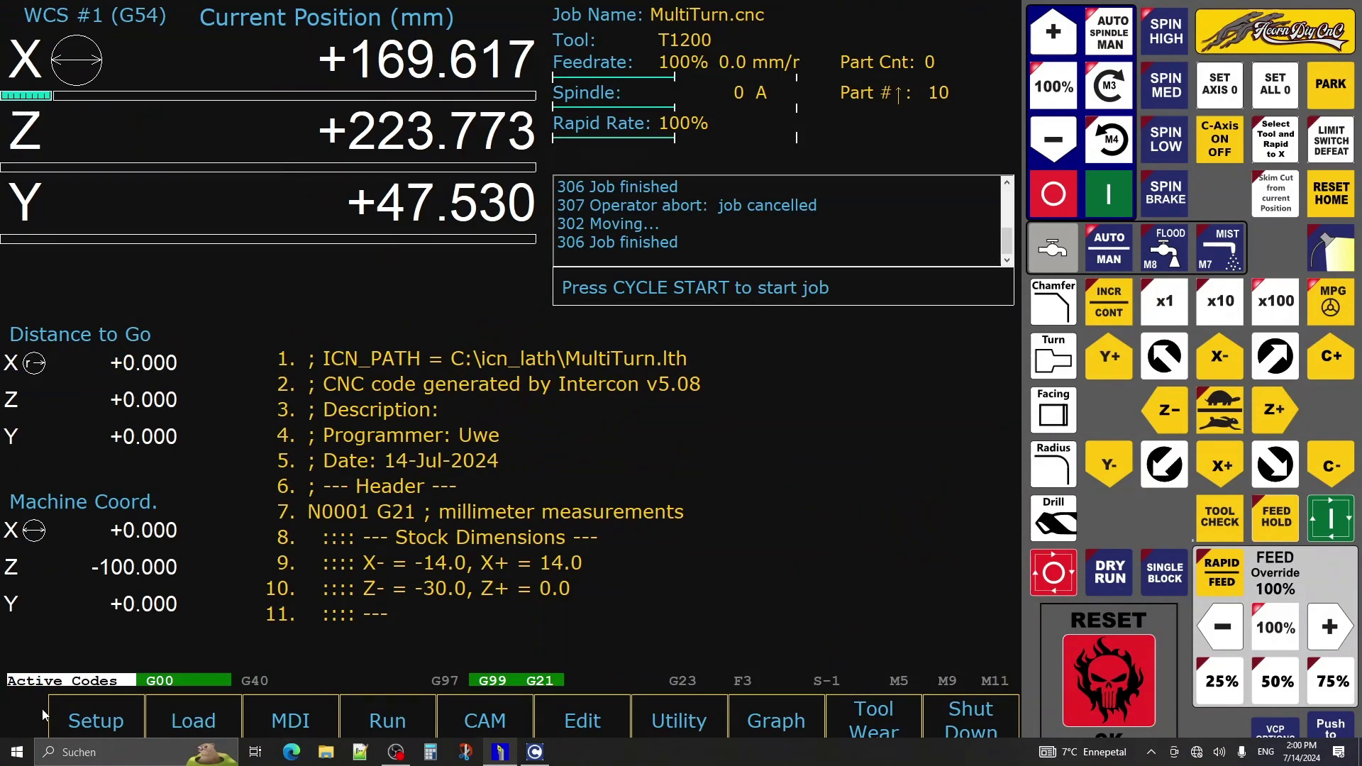
click(739, 724)
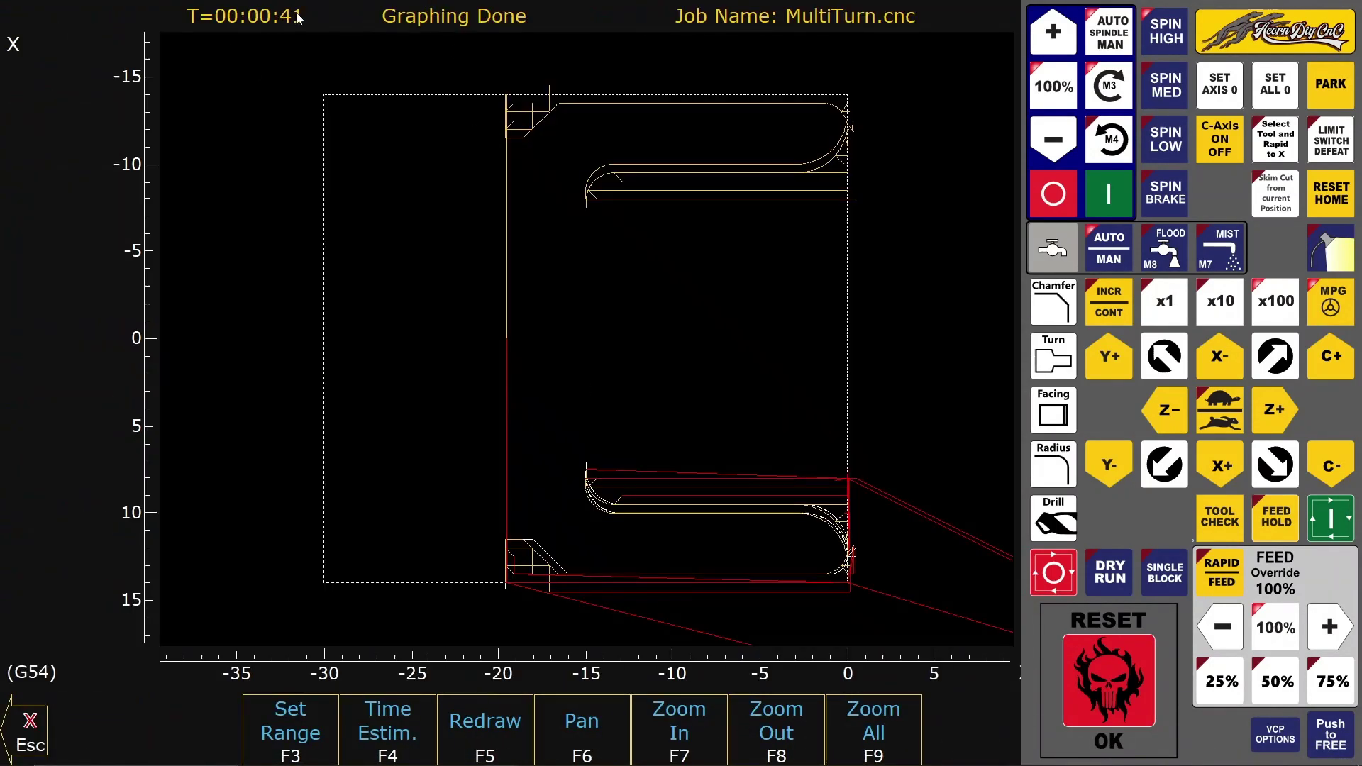